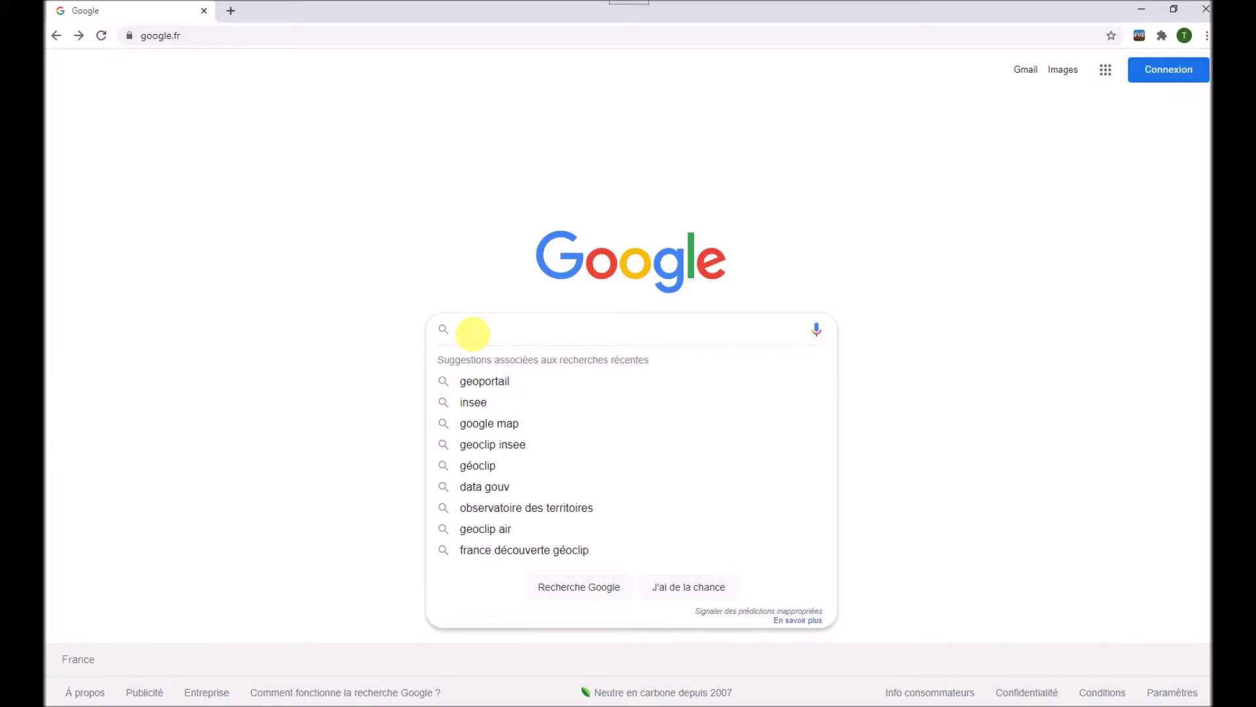
- Search Google for "geoclip" and open the Géoclip website
text(geo)
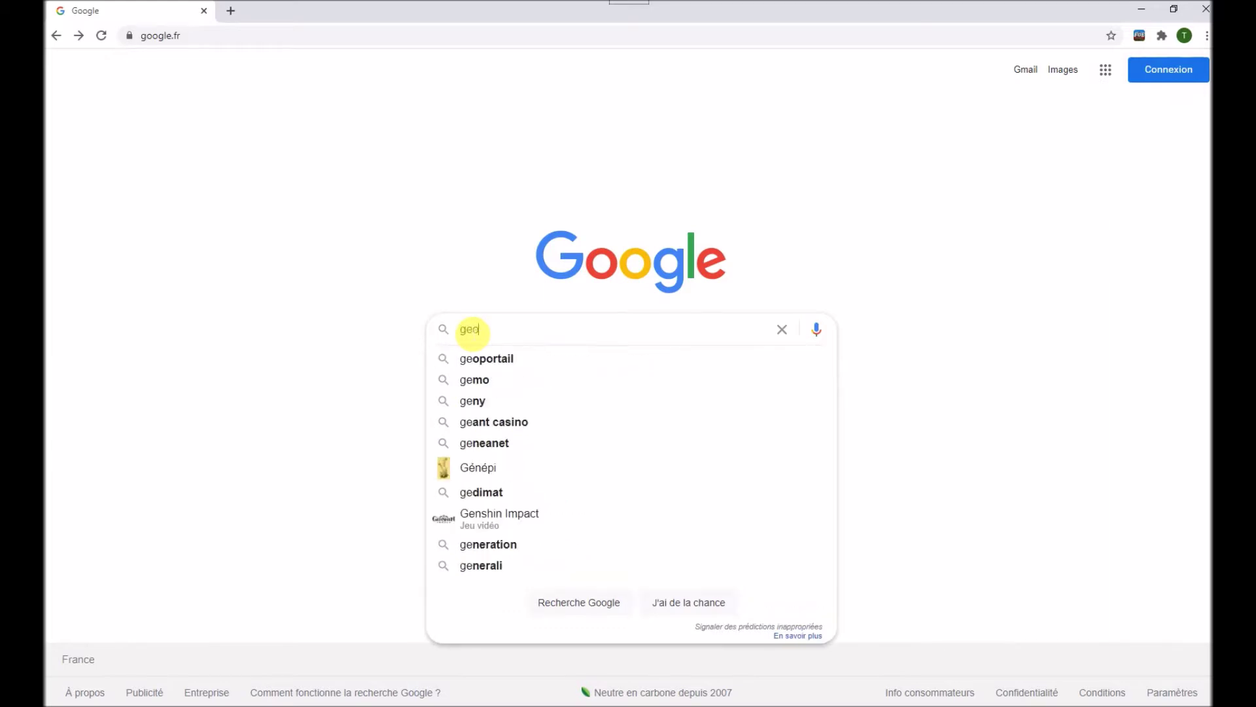
text(clip)
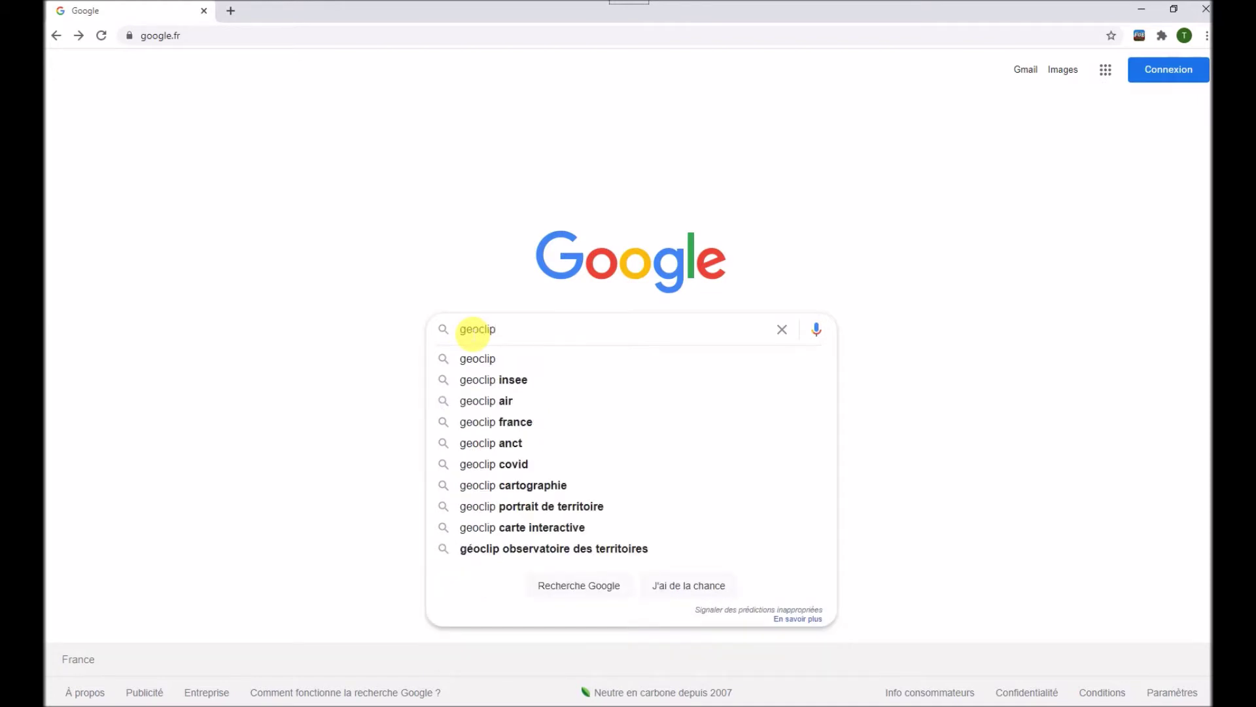
key(Return)
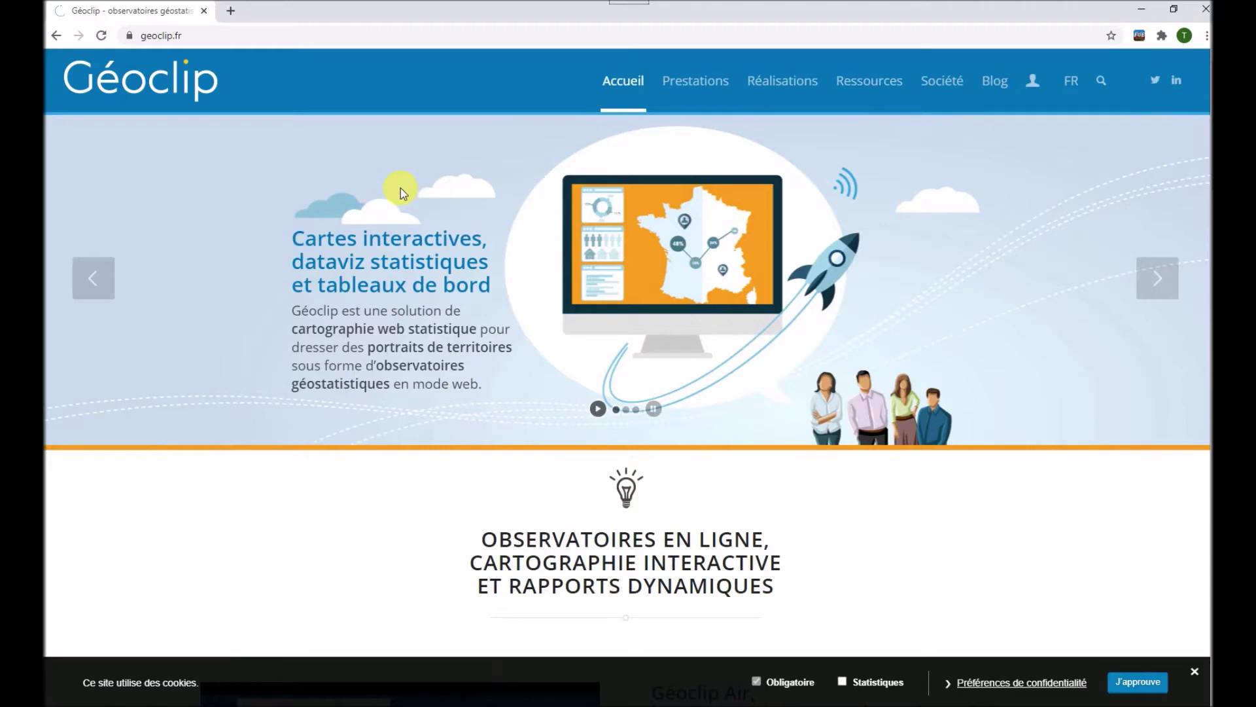
- Find the online demonstrations on the Géoclip home page and open the France découverte demo
scroll(400, 187, down, 3)
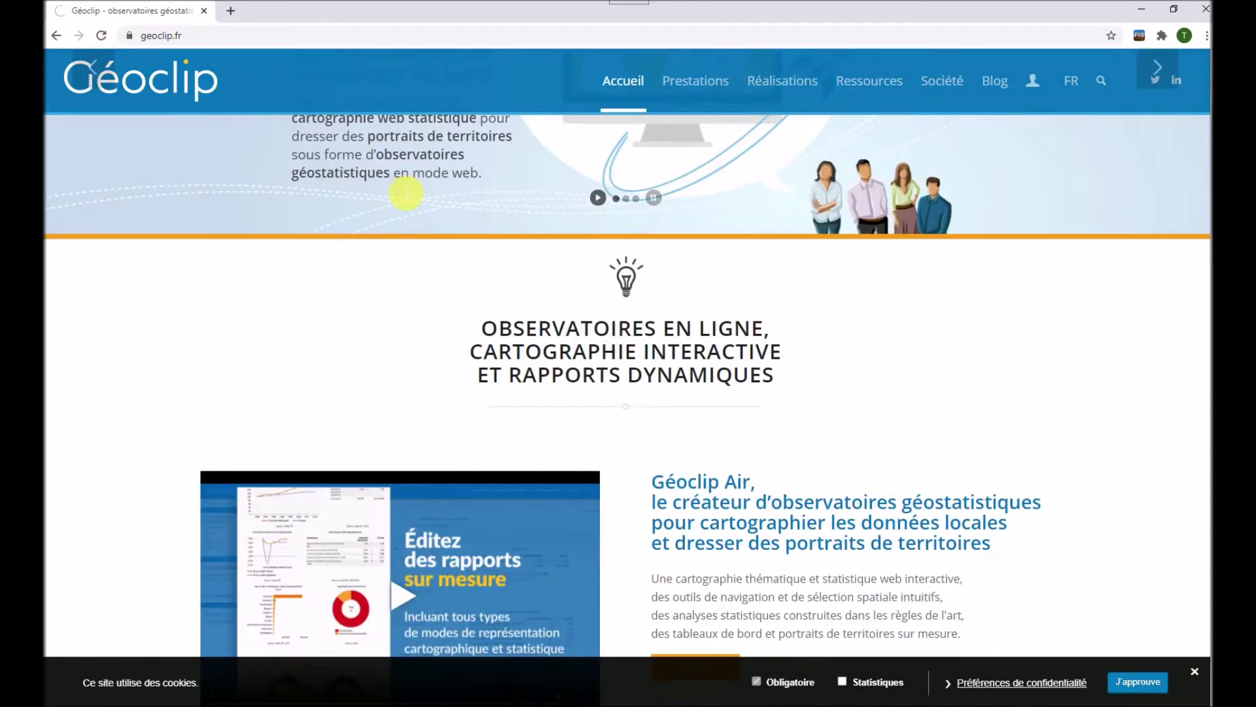
scroll(400, 187, down, 9)
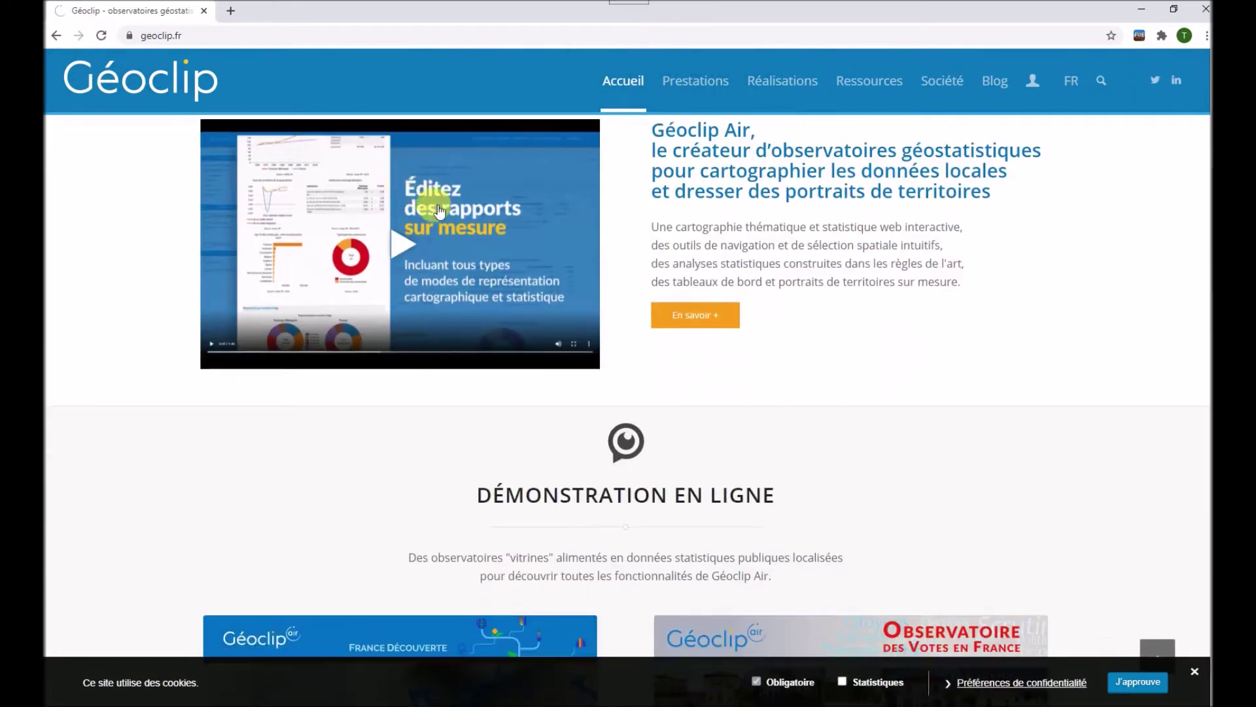
scroll(437, 206, down, 3)
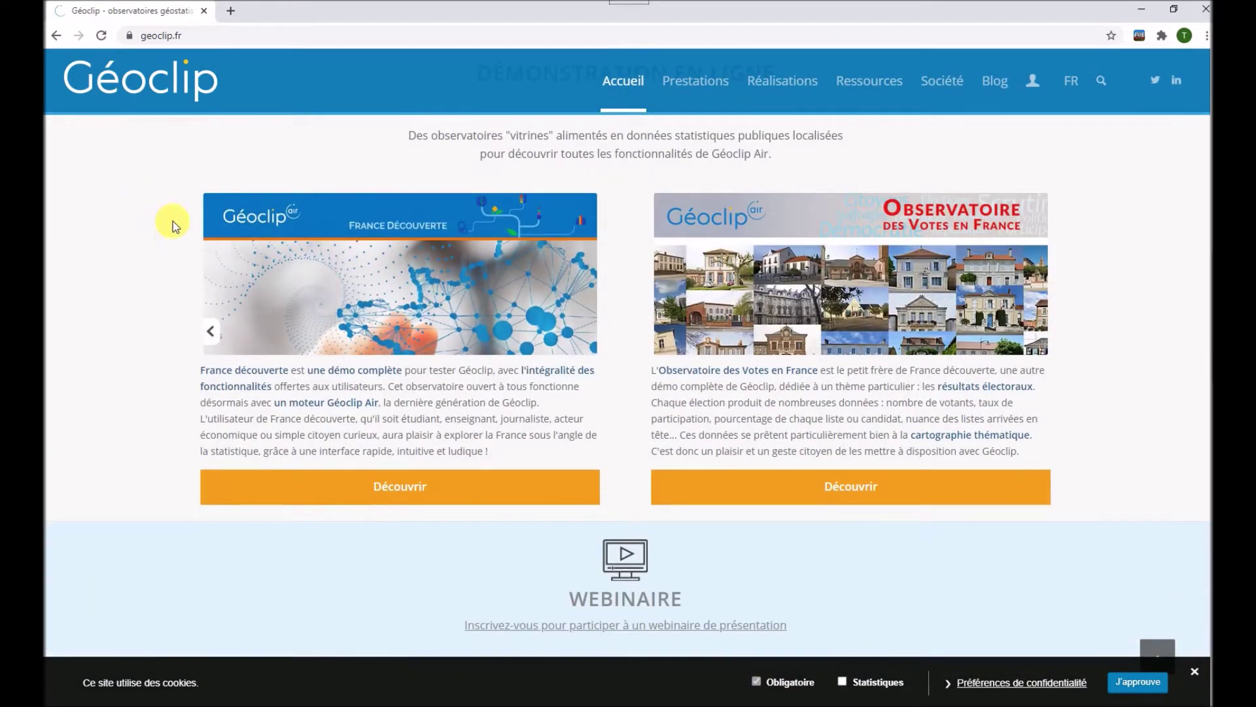
mouse_move(290, 235)
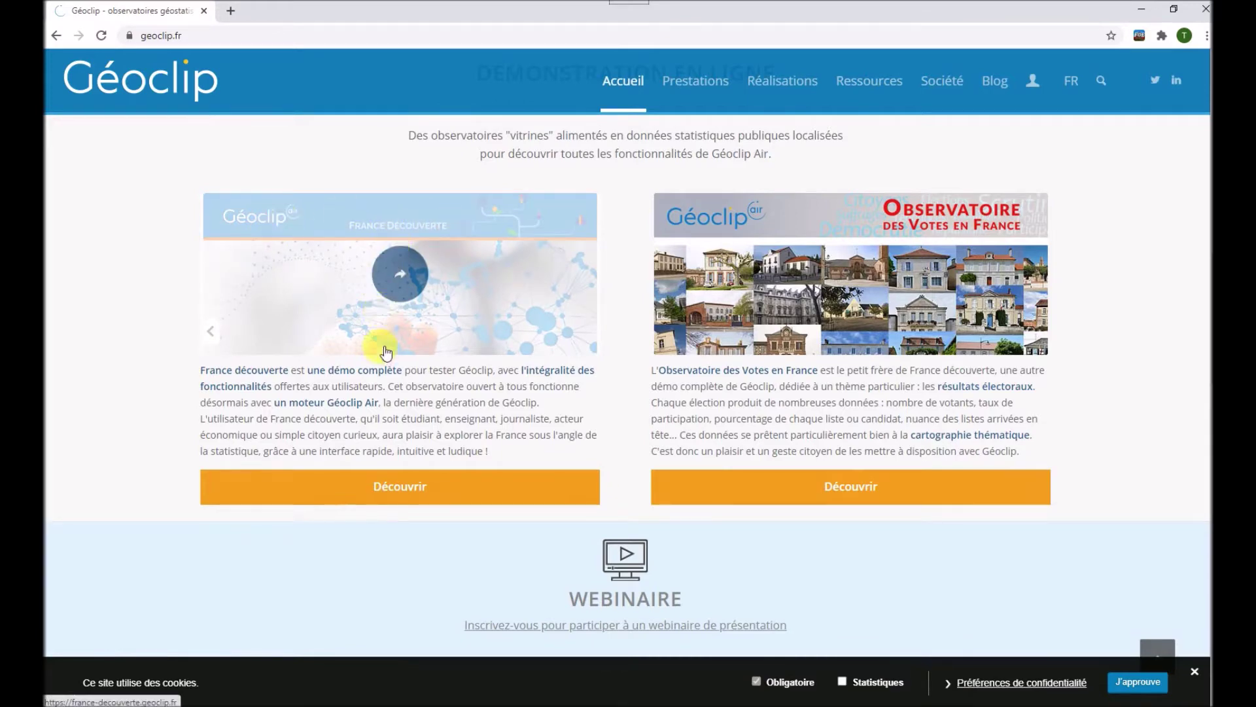
click(384, 494)
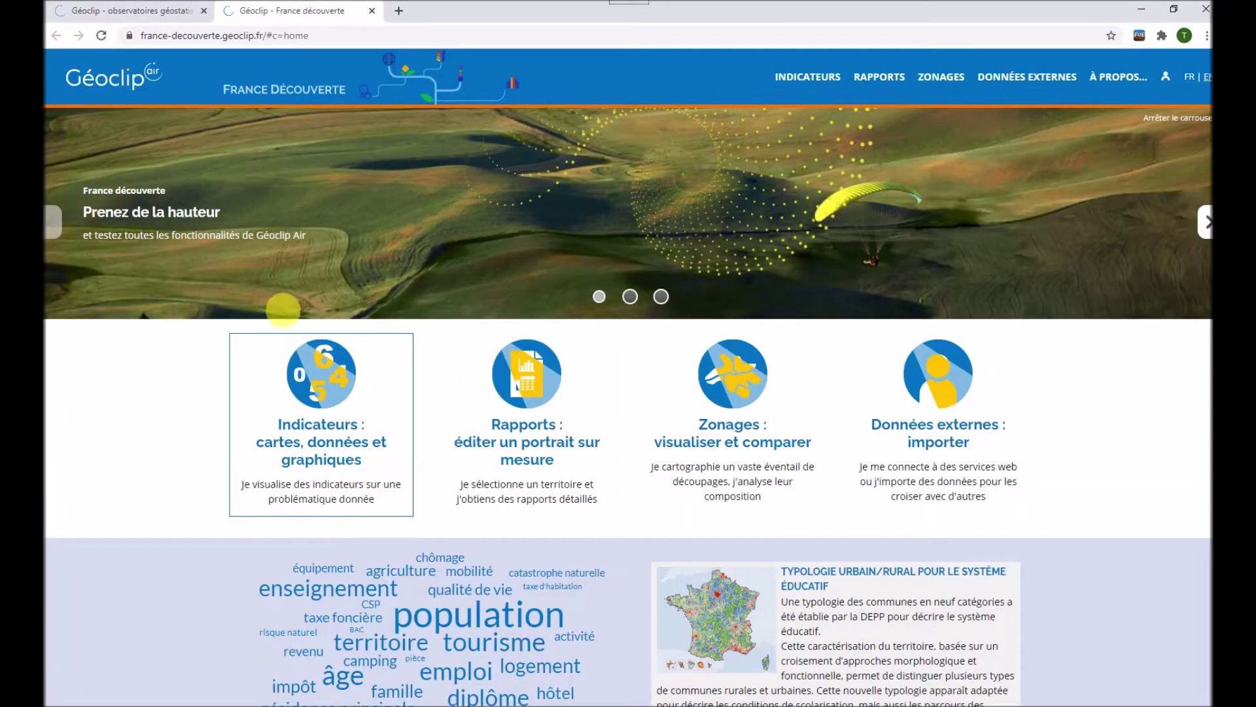
- Open the featured map showing the detailed typology of the city attraction areas (aires d'attraction des villes)
scroll(427, 359, down, 5)
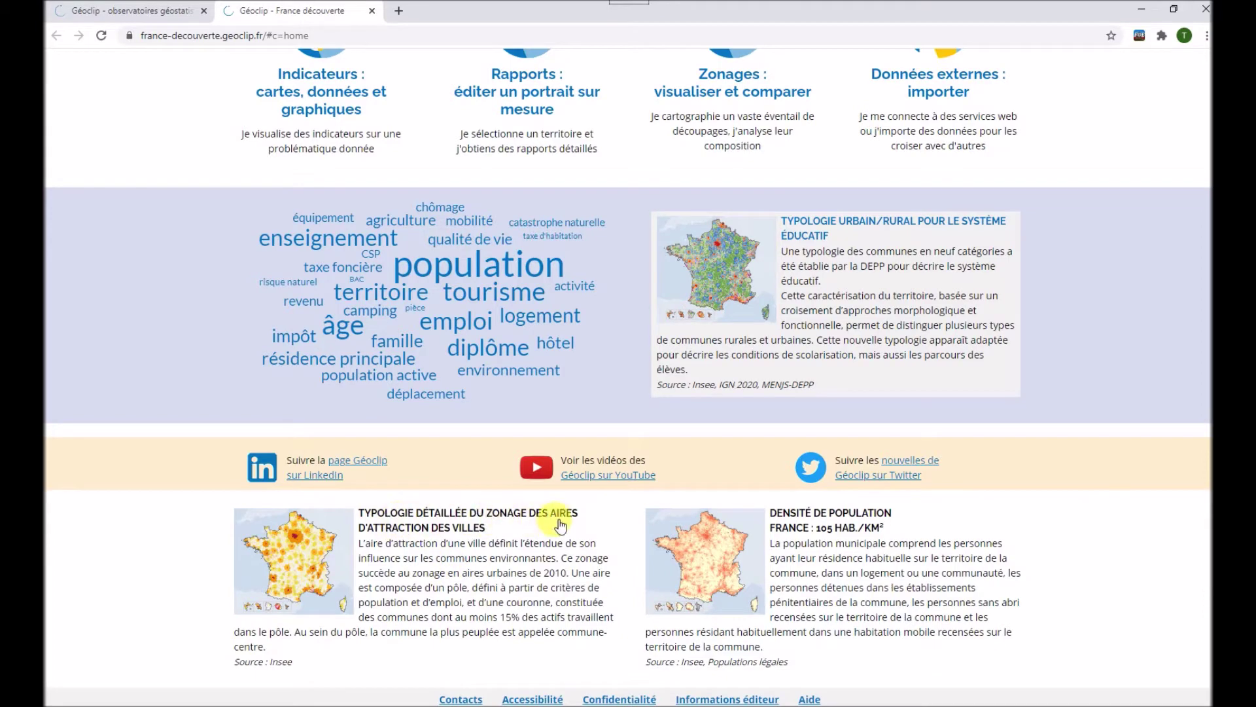
click(413, 530)
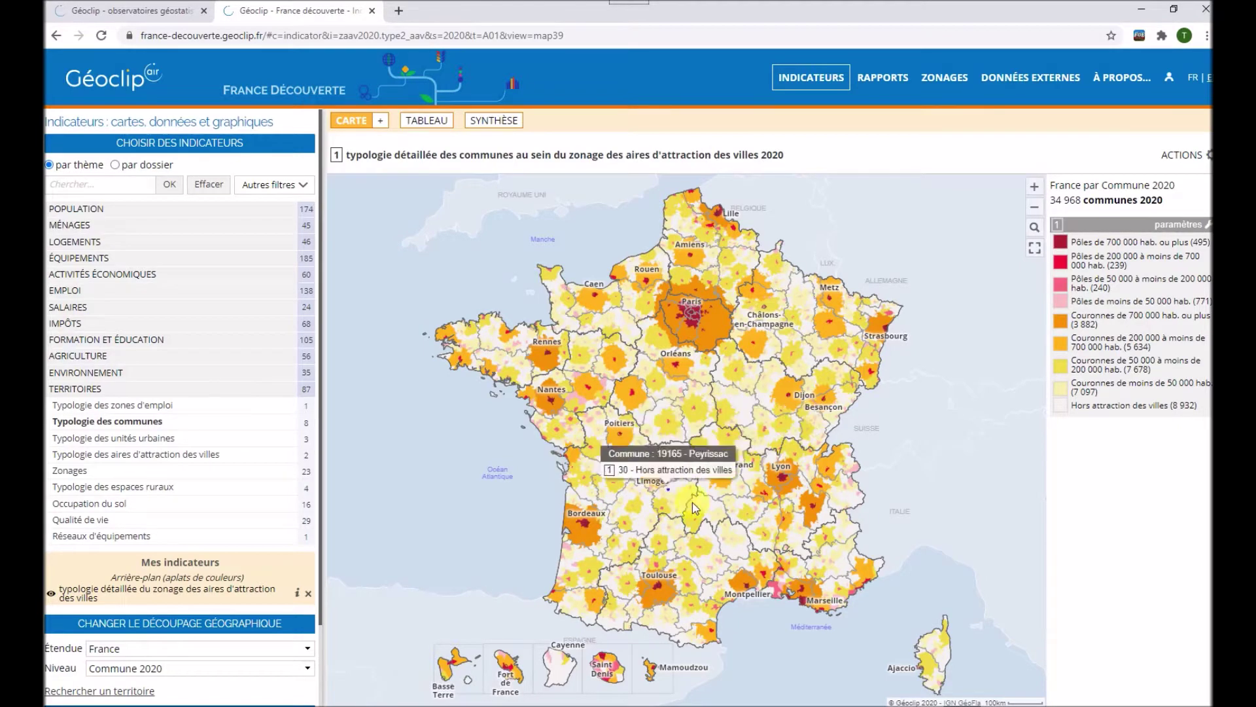
- Examine the commune typology map around Clermont-Ferrand and Lyon, and across the whole of France
double_click(747, 483)
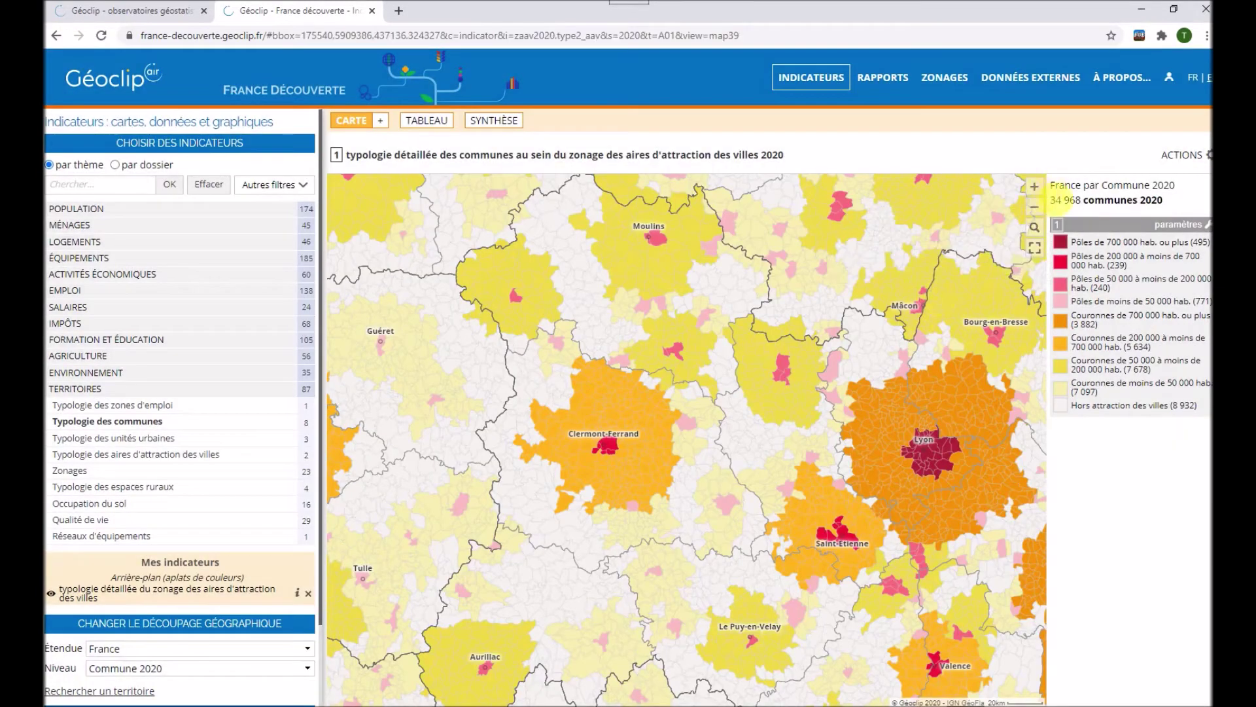
click(1035, 208)
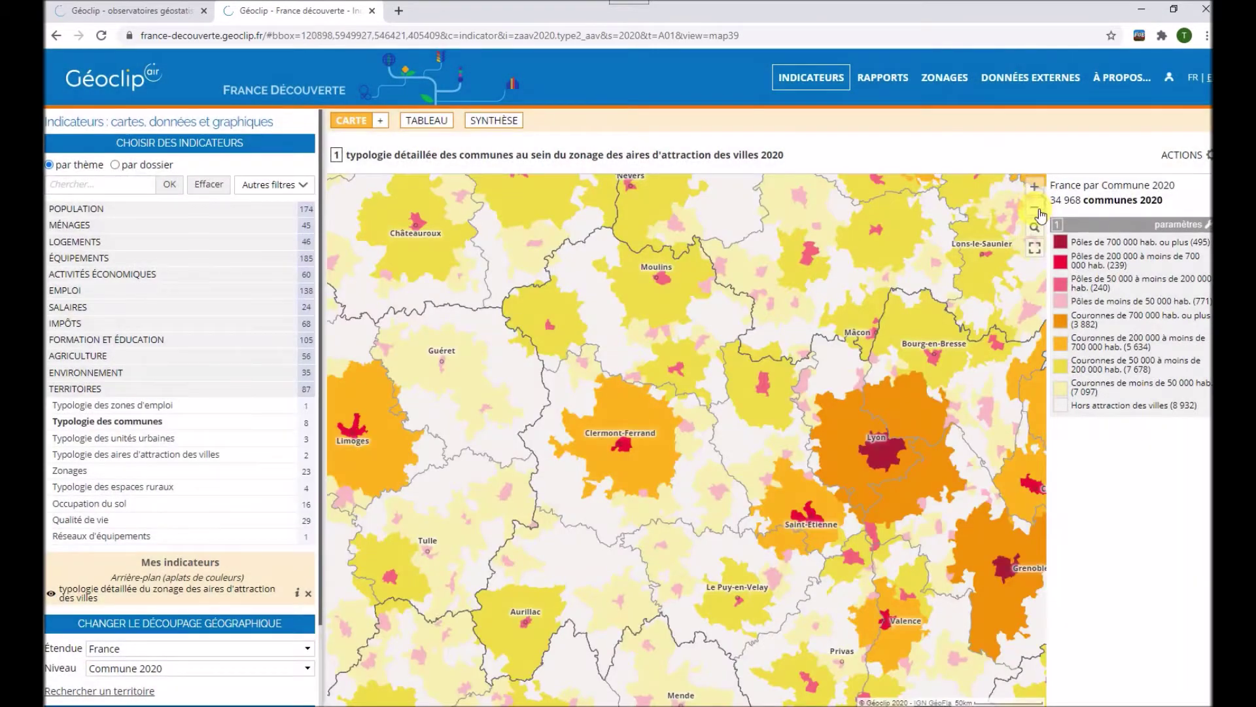
click(1035, 208)
click(1035, 210)
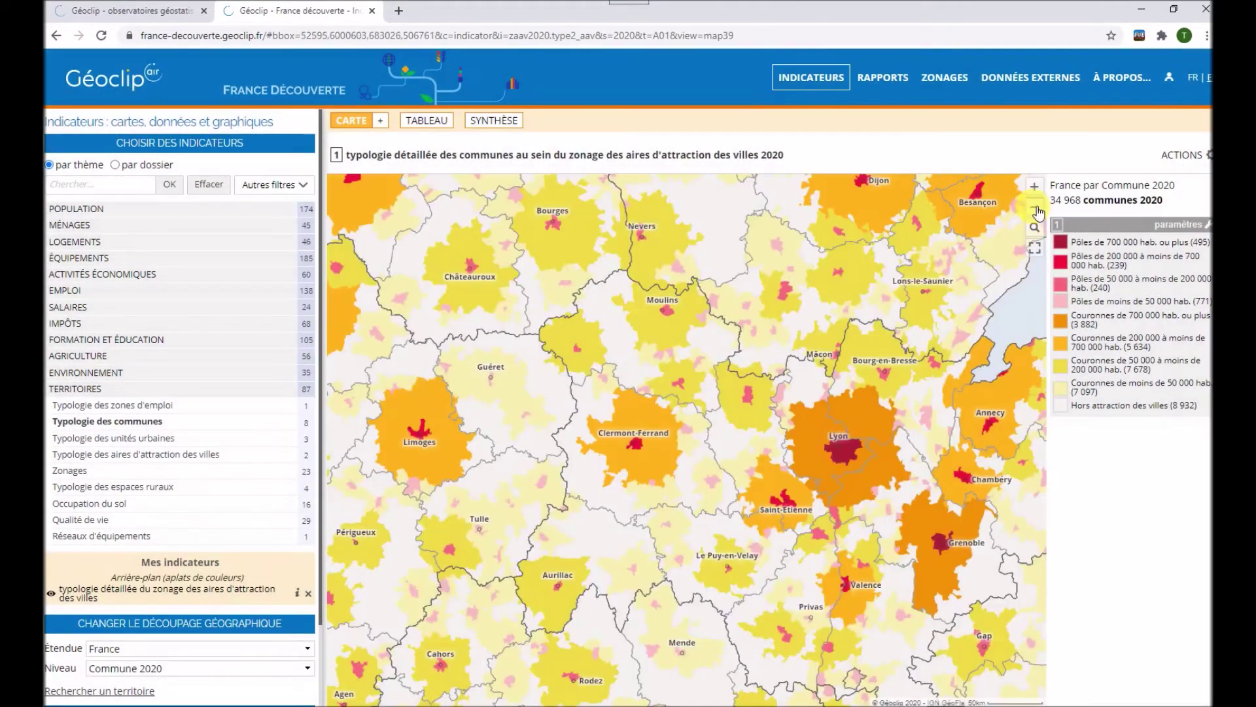
click(1035, 210)
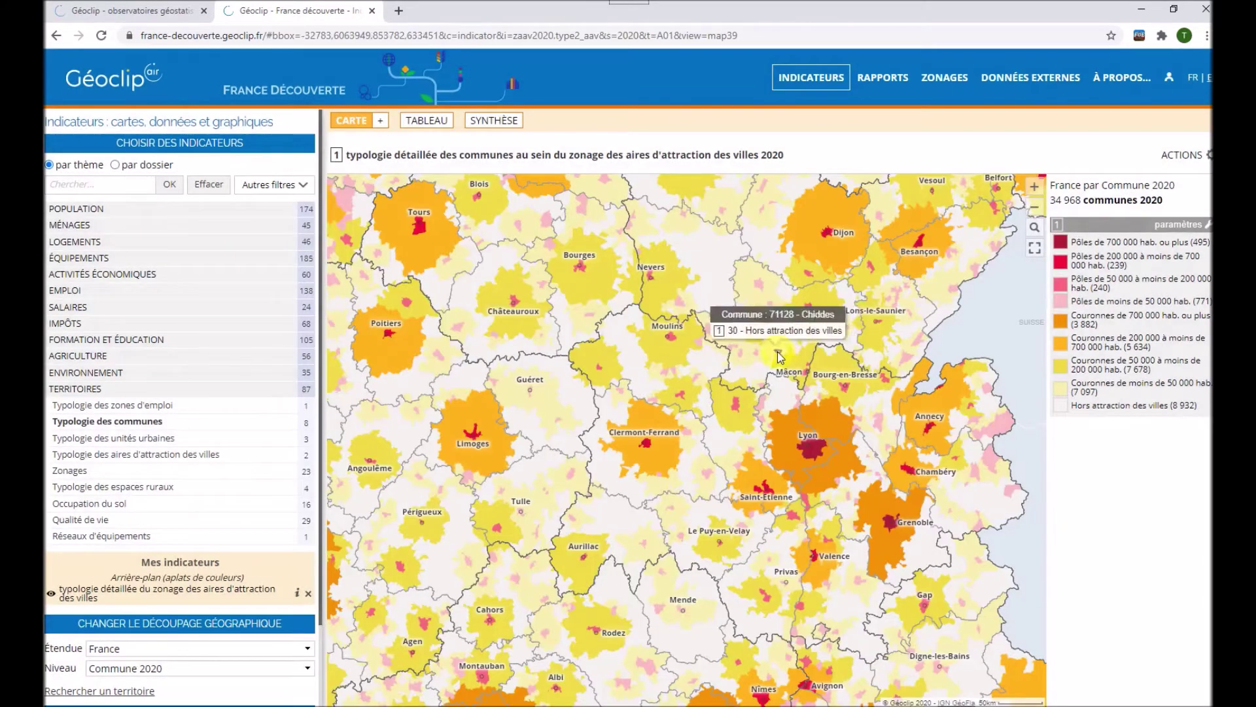
scroll(717, 357, down, 1)
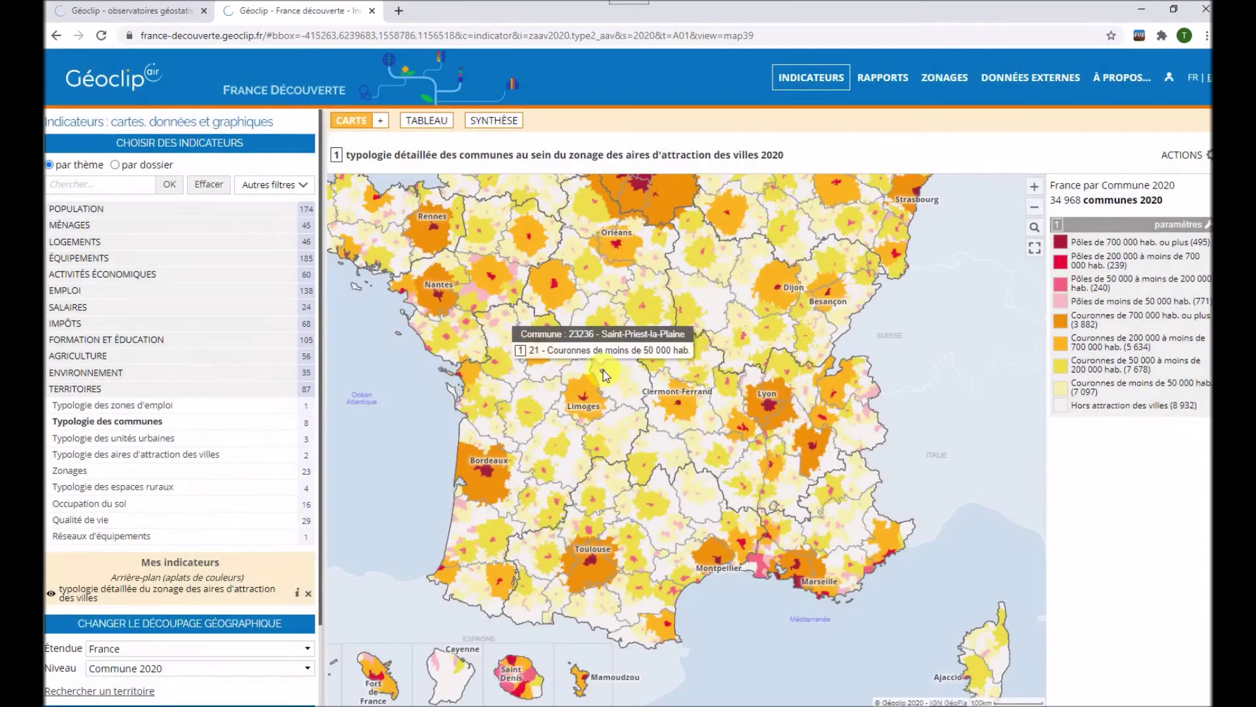
scroll(598, 351, down, 1)
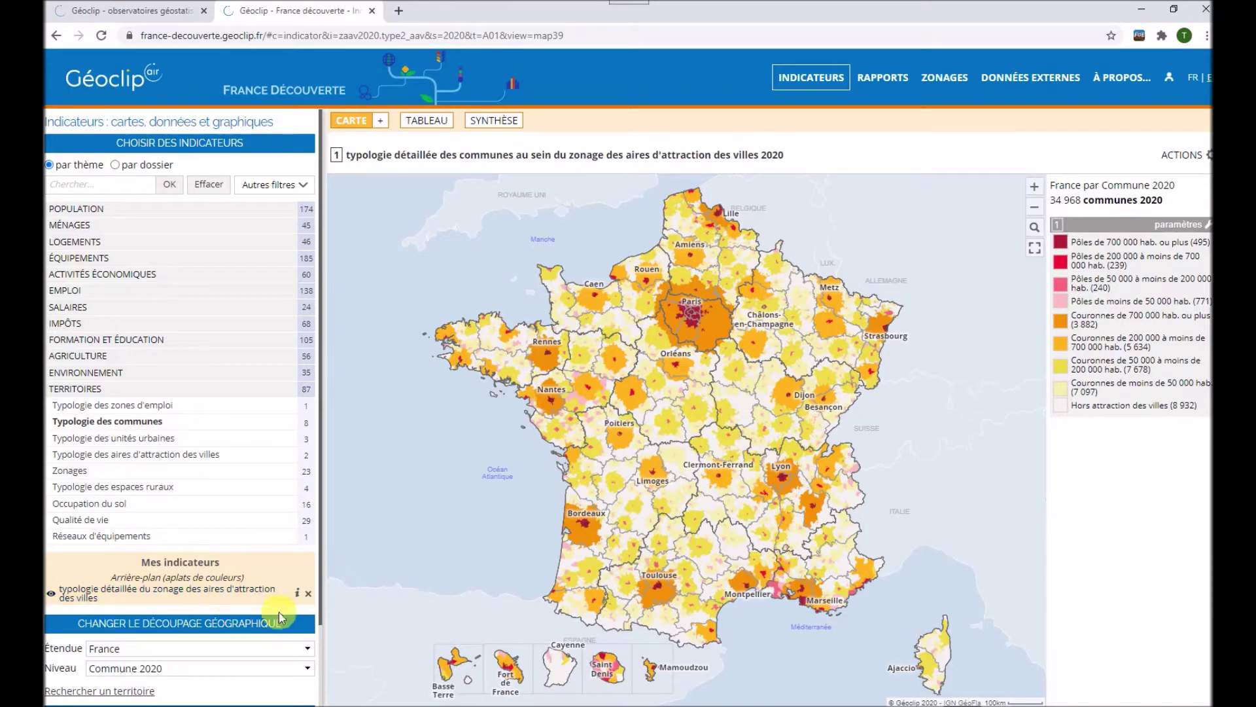
- Remove the typology indicator from the map and set the geographic level to Département 2019
click(309, 594)
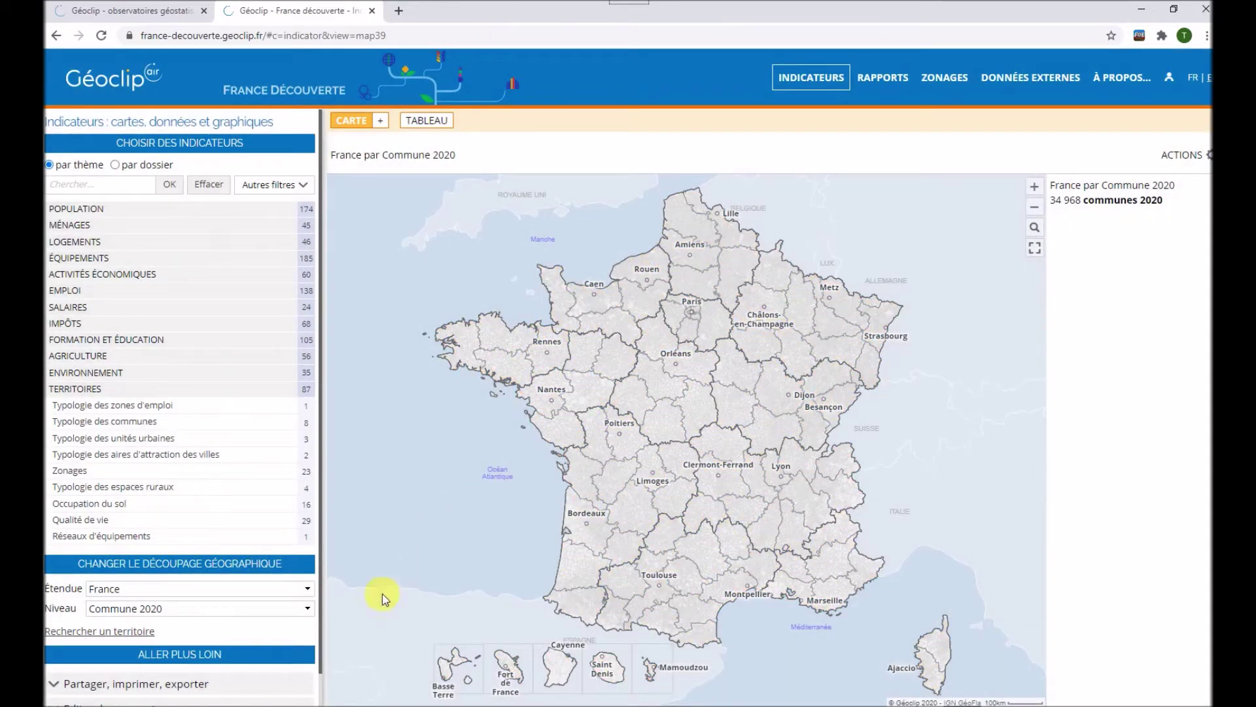
click(230, 610)
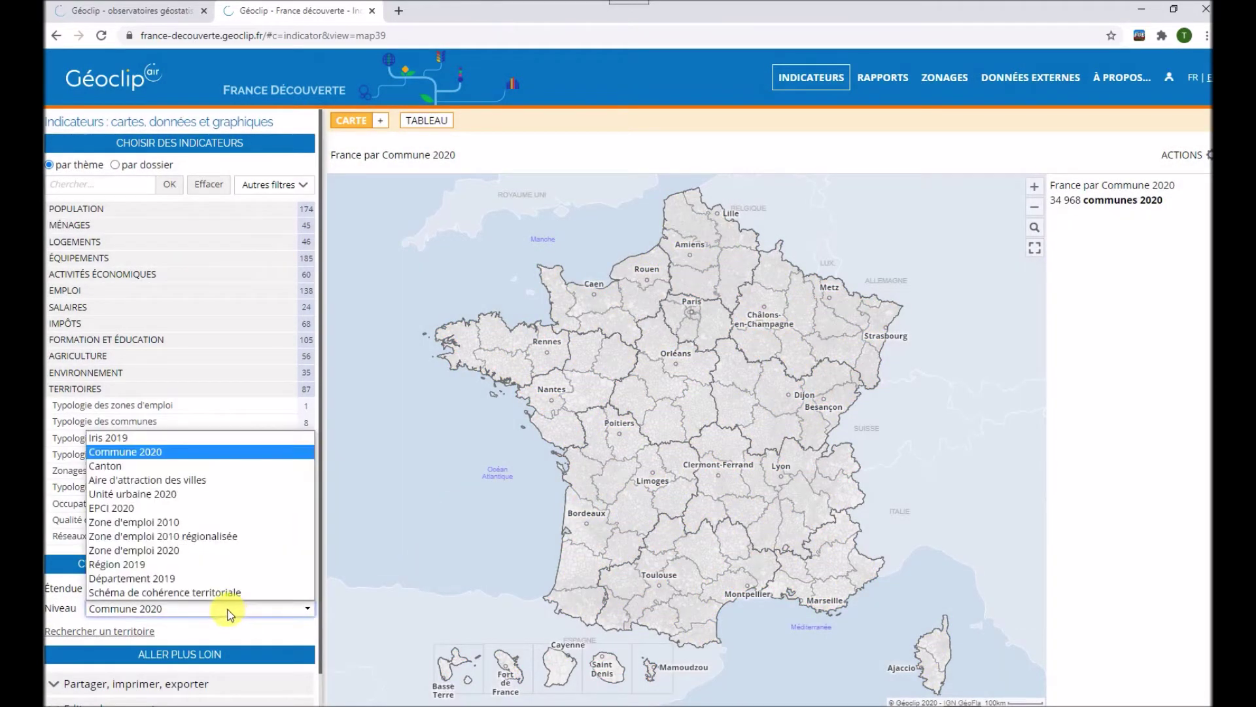
click(207, 581)
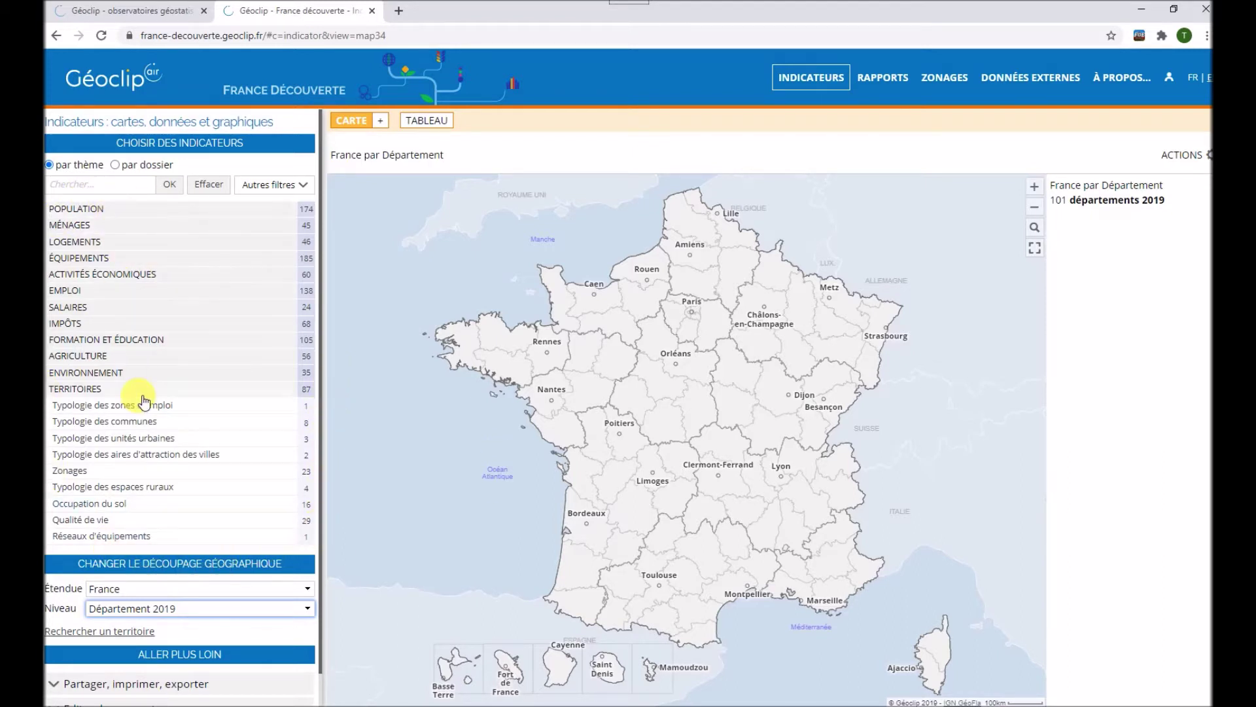
- Look through the Populations légales indicators in the Population theme, and collapse the theme again
click(90, 208)
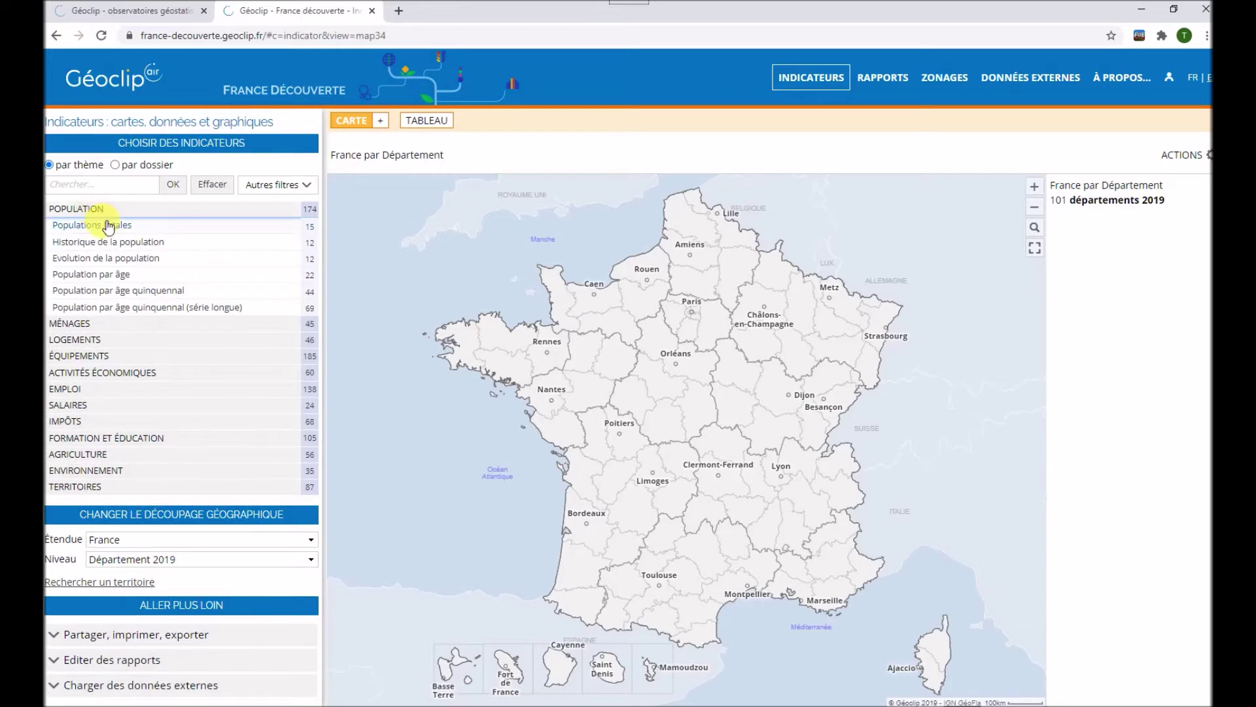
click(109, 226)
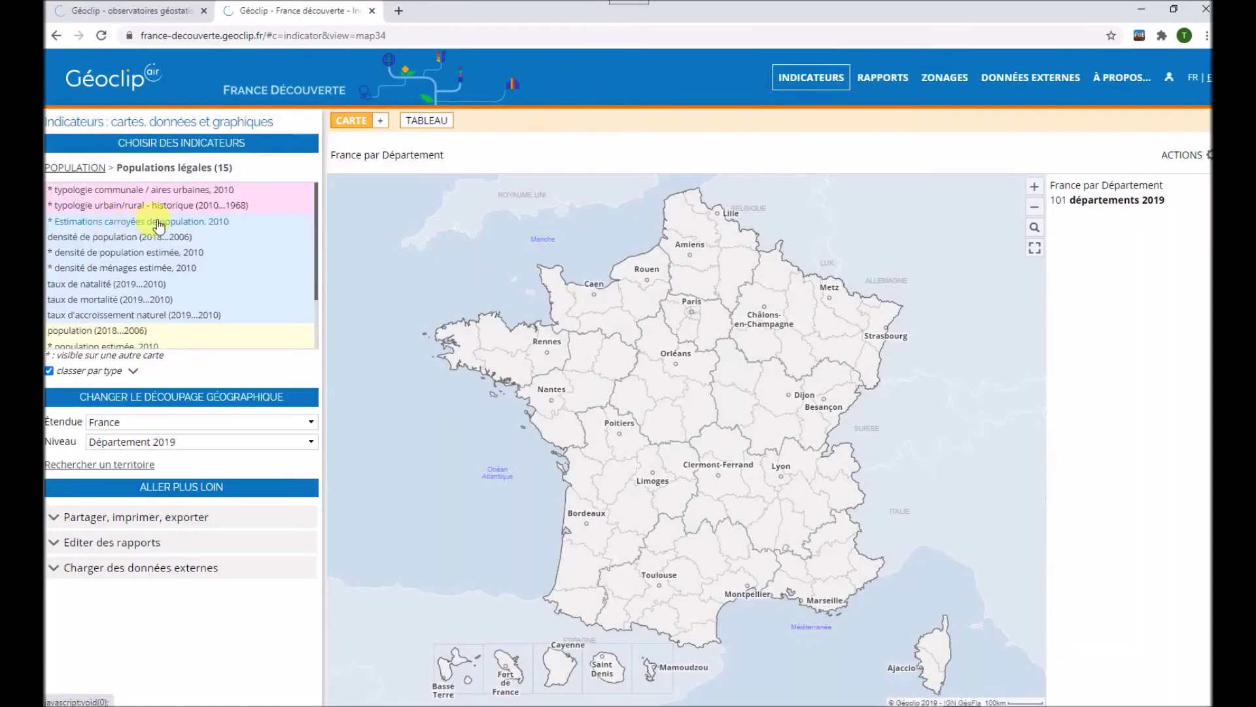
click(73, 168)
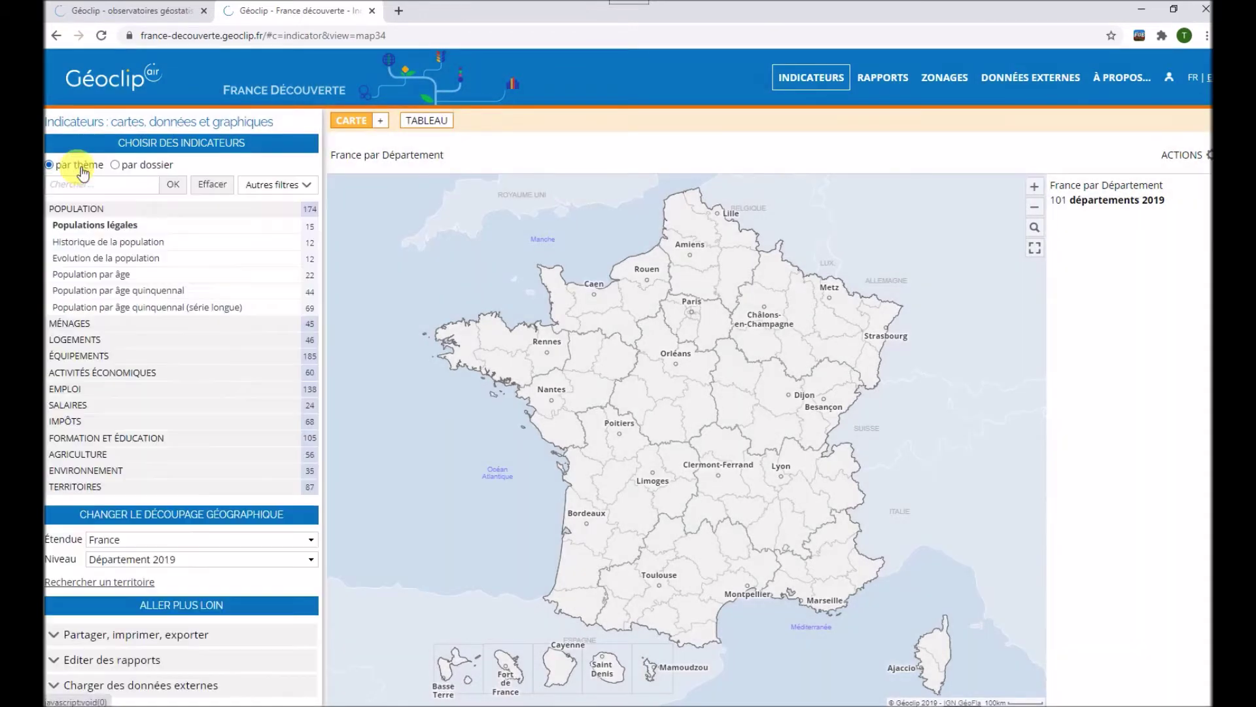
click(91, 210)
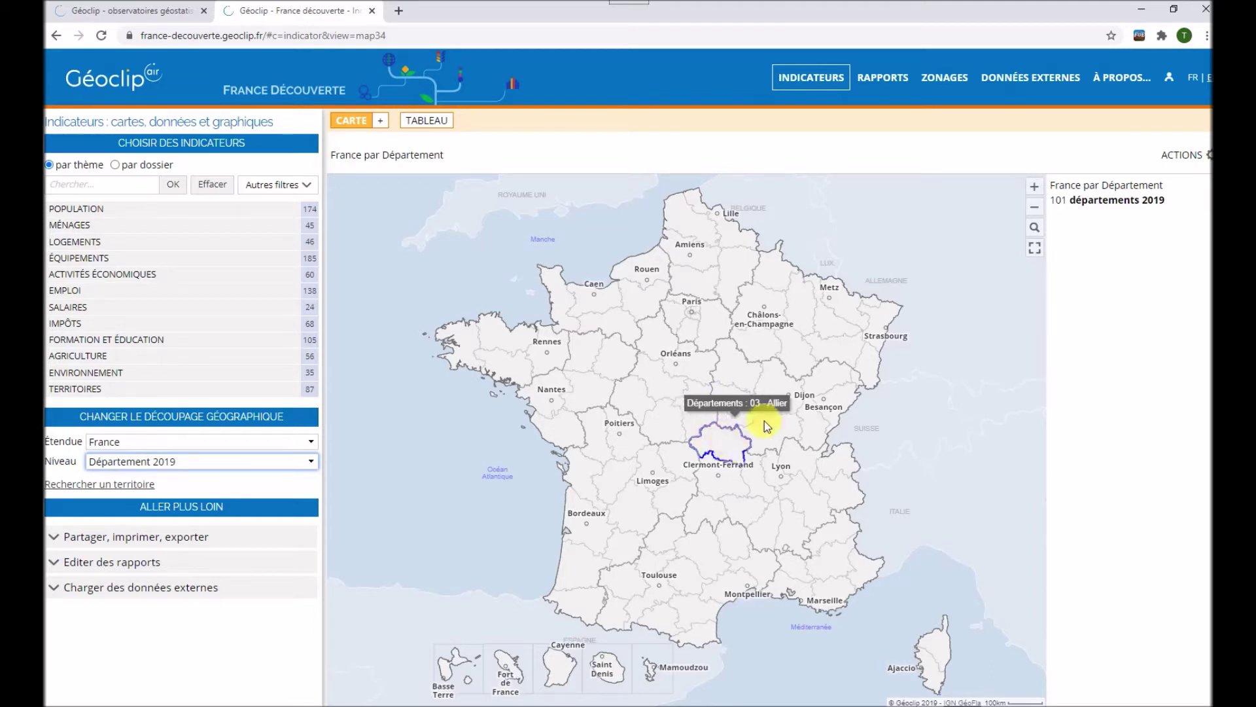
- Search geographically for "Allier" and select the Allier (03) department from the Département 2019 results, closing the search when done
click(1190, 157)
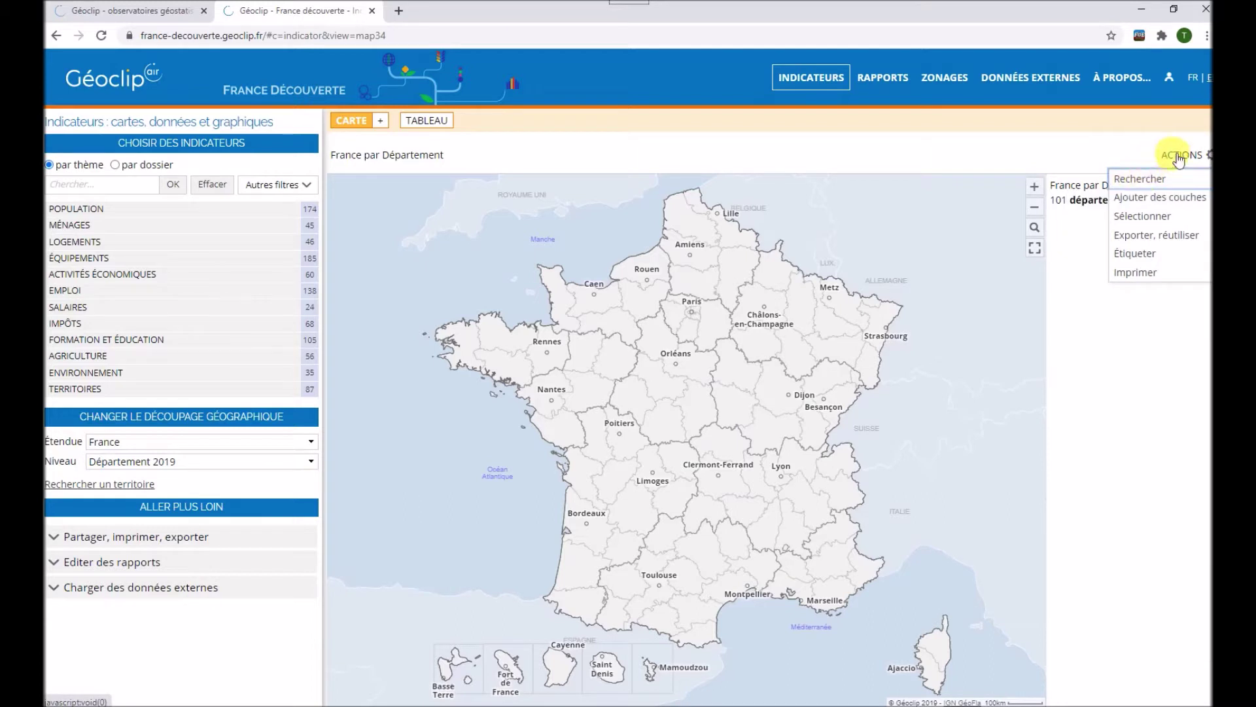
click(1141, 179)
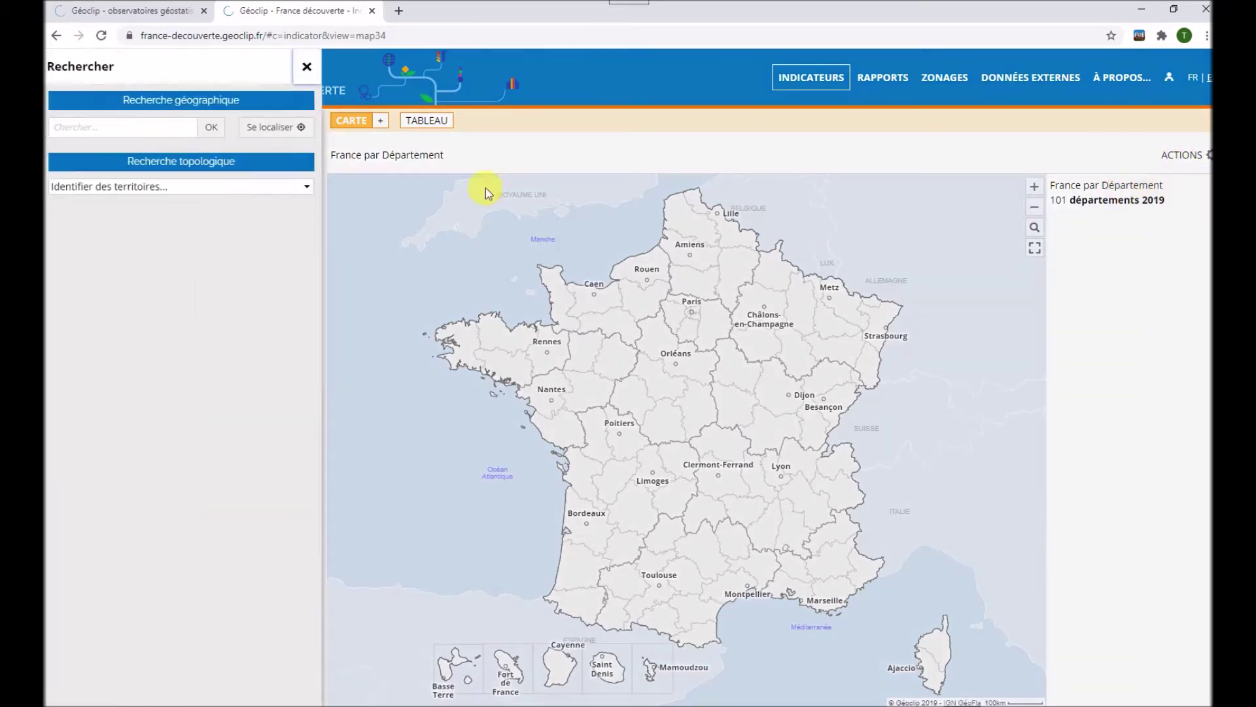
click(116, 129)
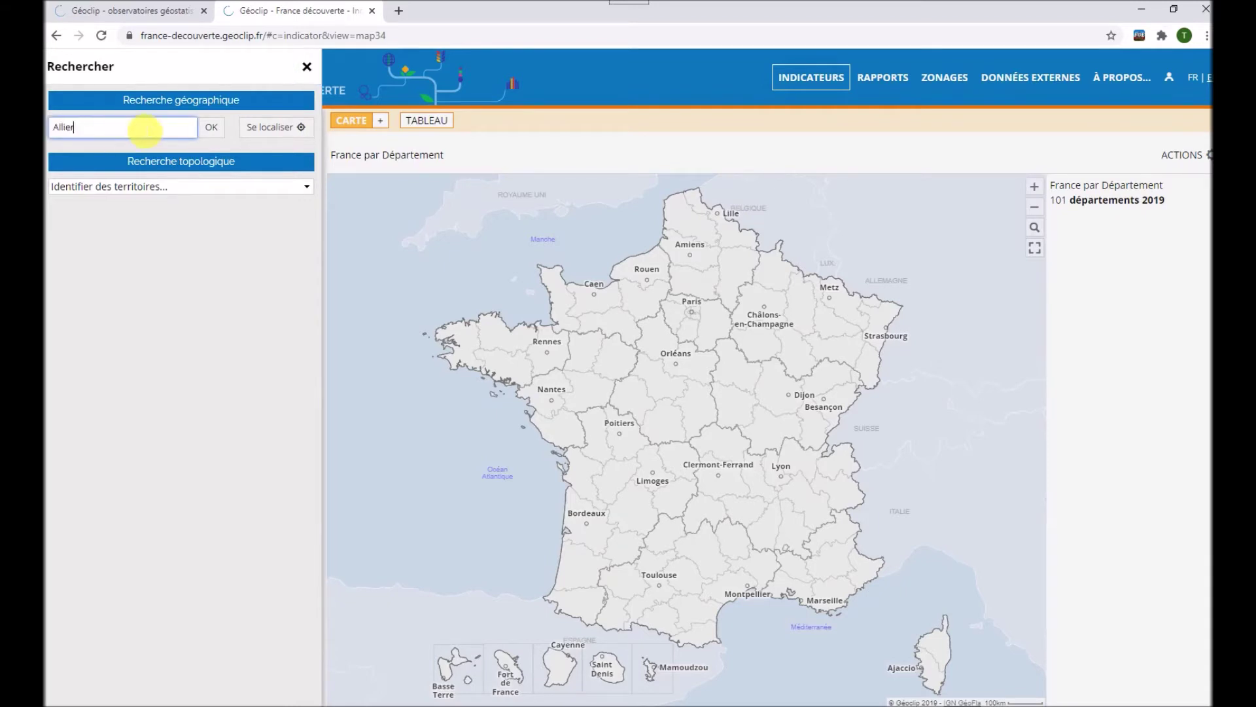
click(218, 128)
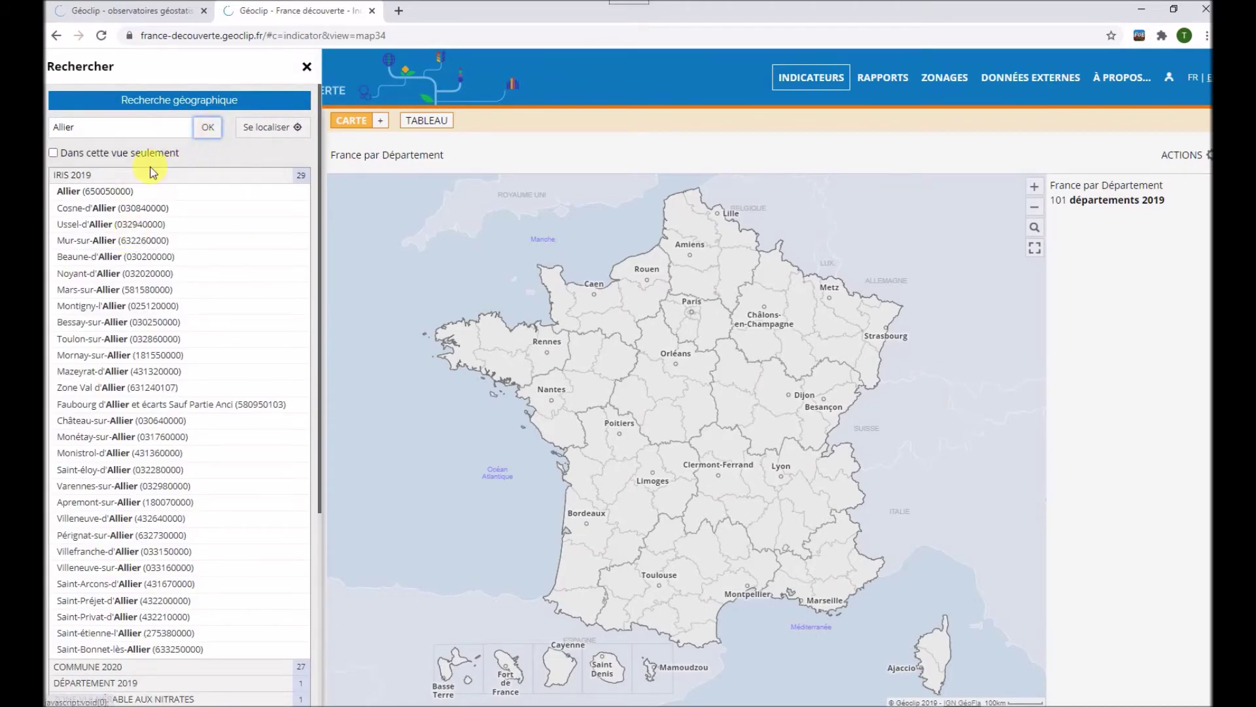
scroll(165, 207, down, 3)
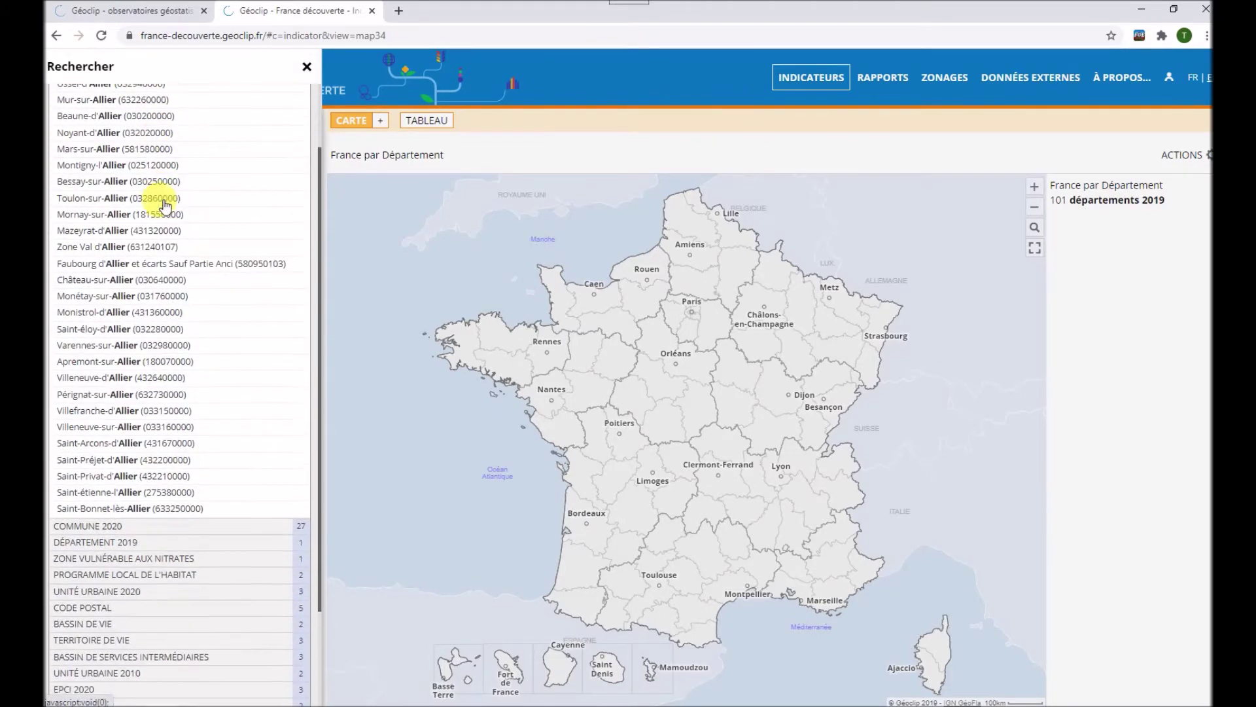
click(108, 544)
click(69, 226)
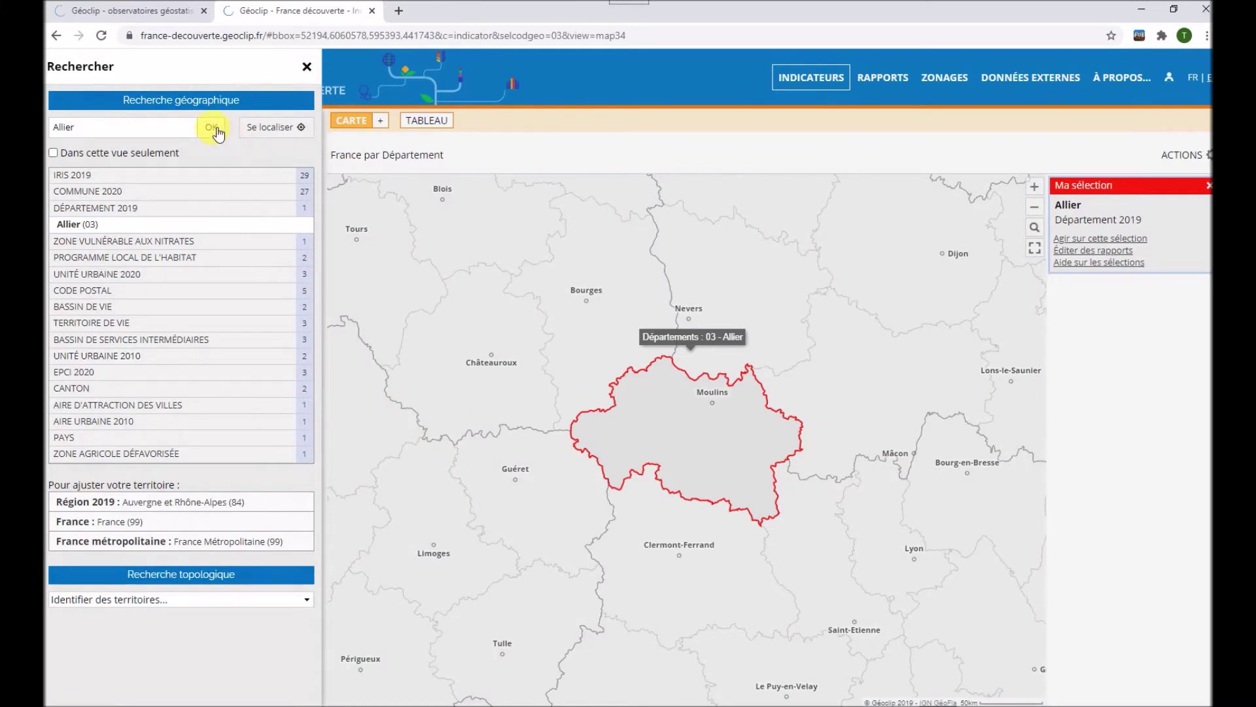
click(308, 67)
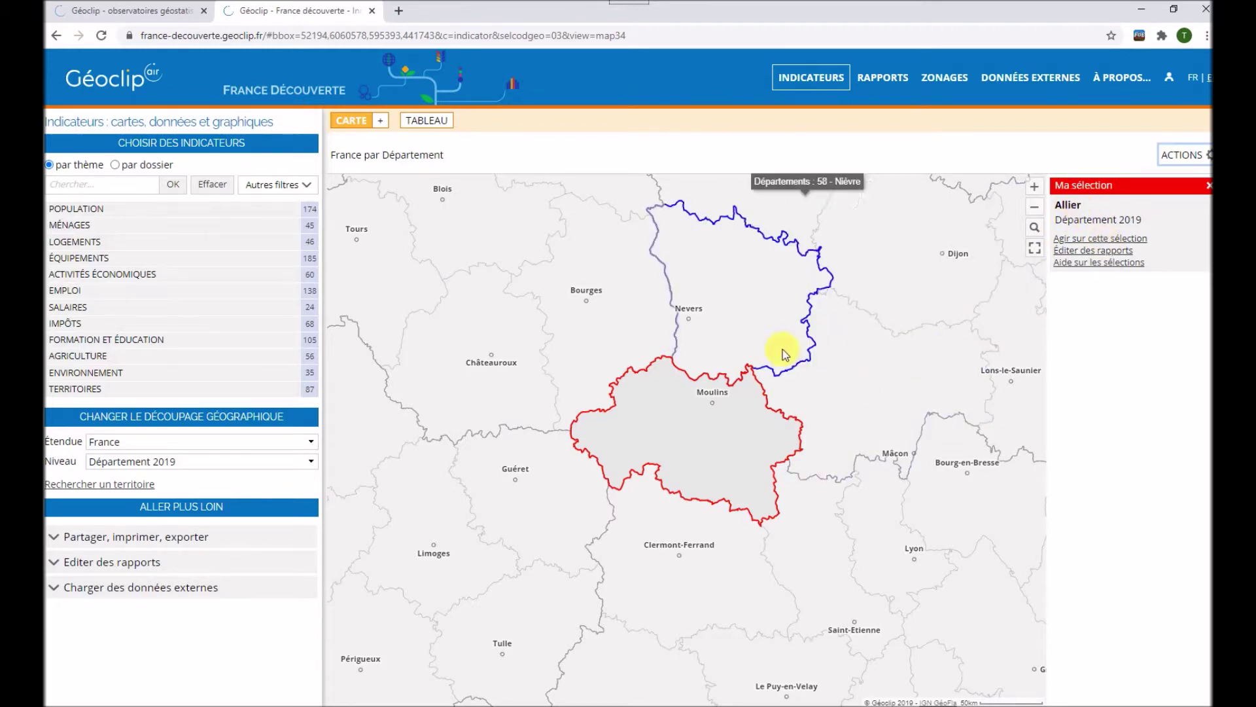
- Bring mainland France into view around the selected department and list the Populations légales indicators of the Population theme
scroll(753, 339, down, 1)
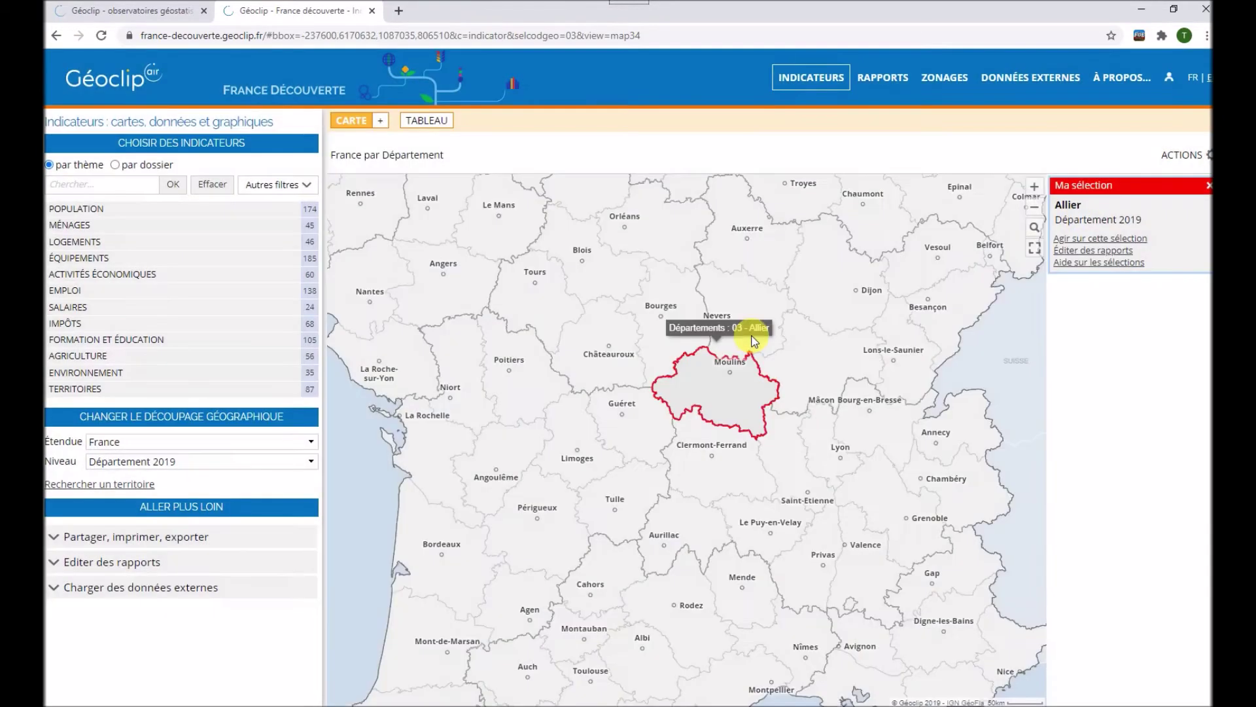
scroll(753, 339, down, 1)
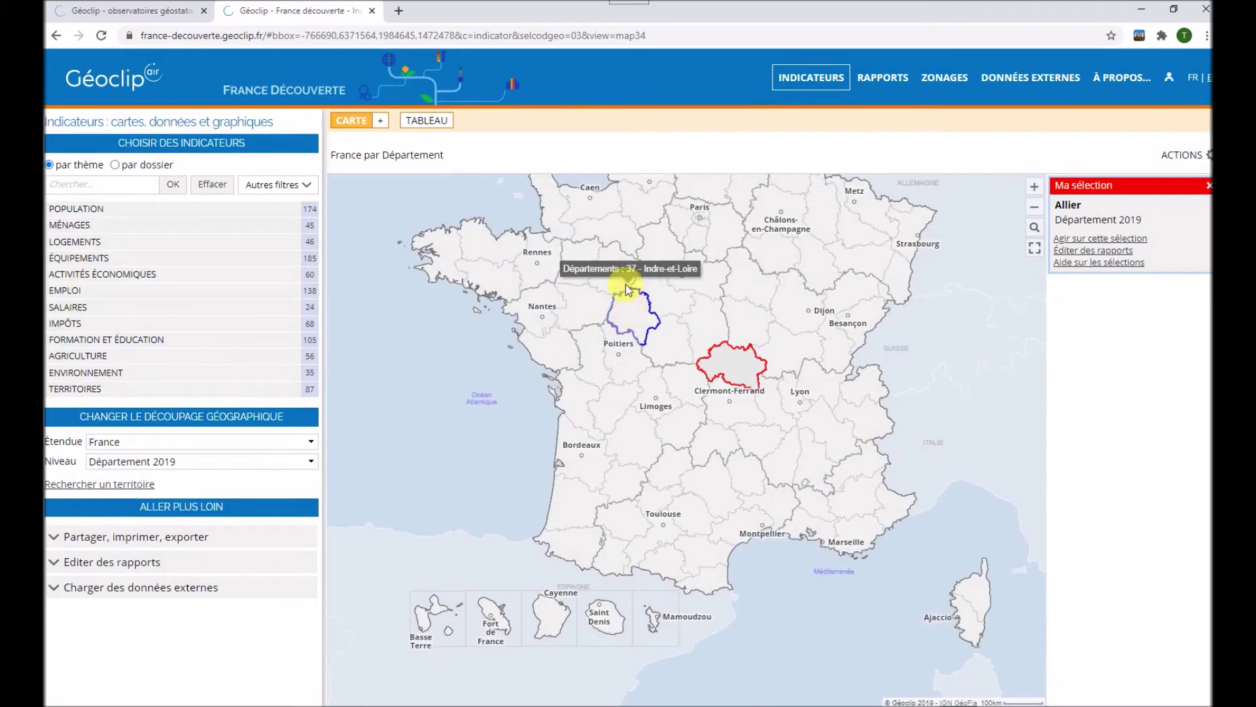
drag(622, 307, 595, 377)
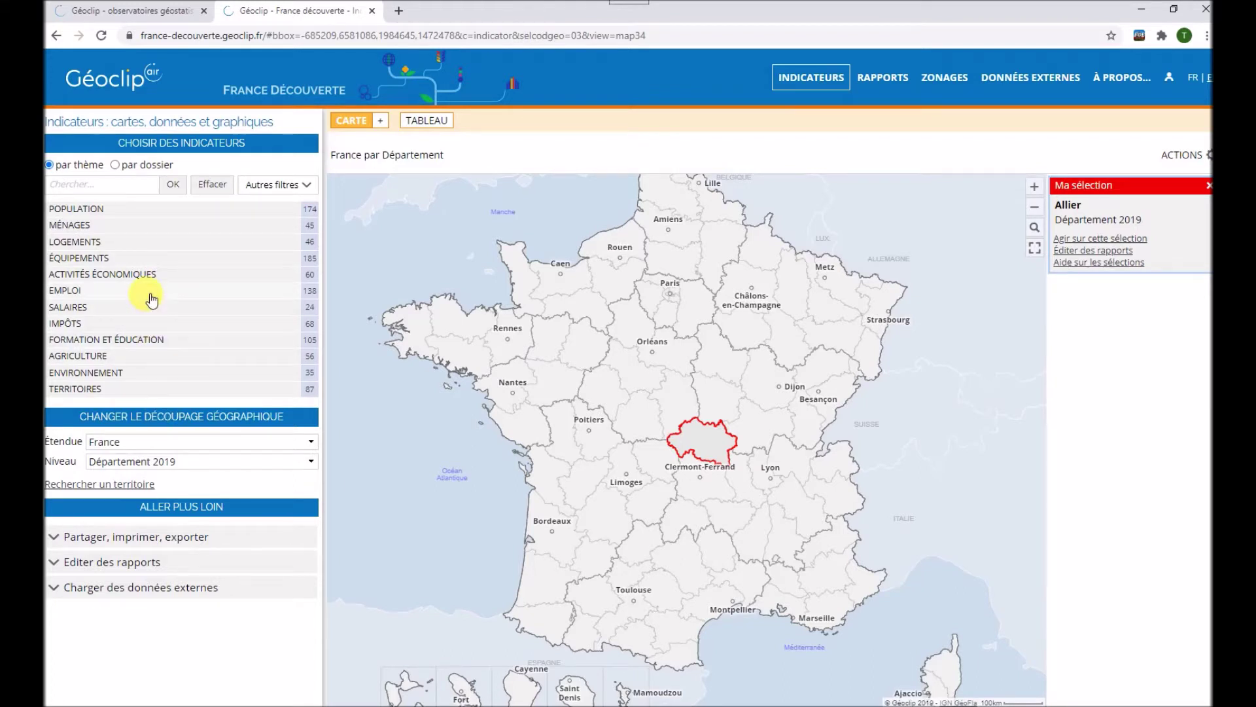
click(93, 212)
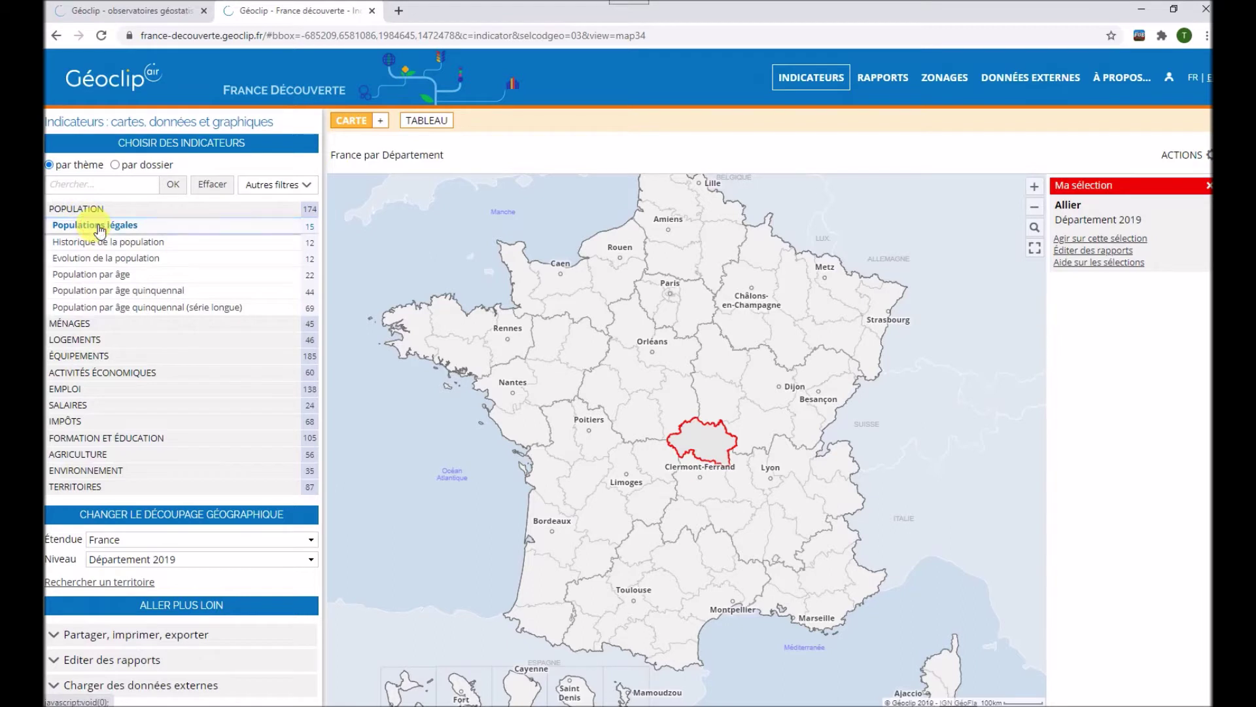
click(93, 226)
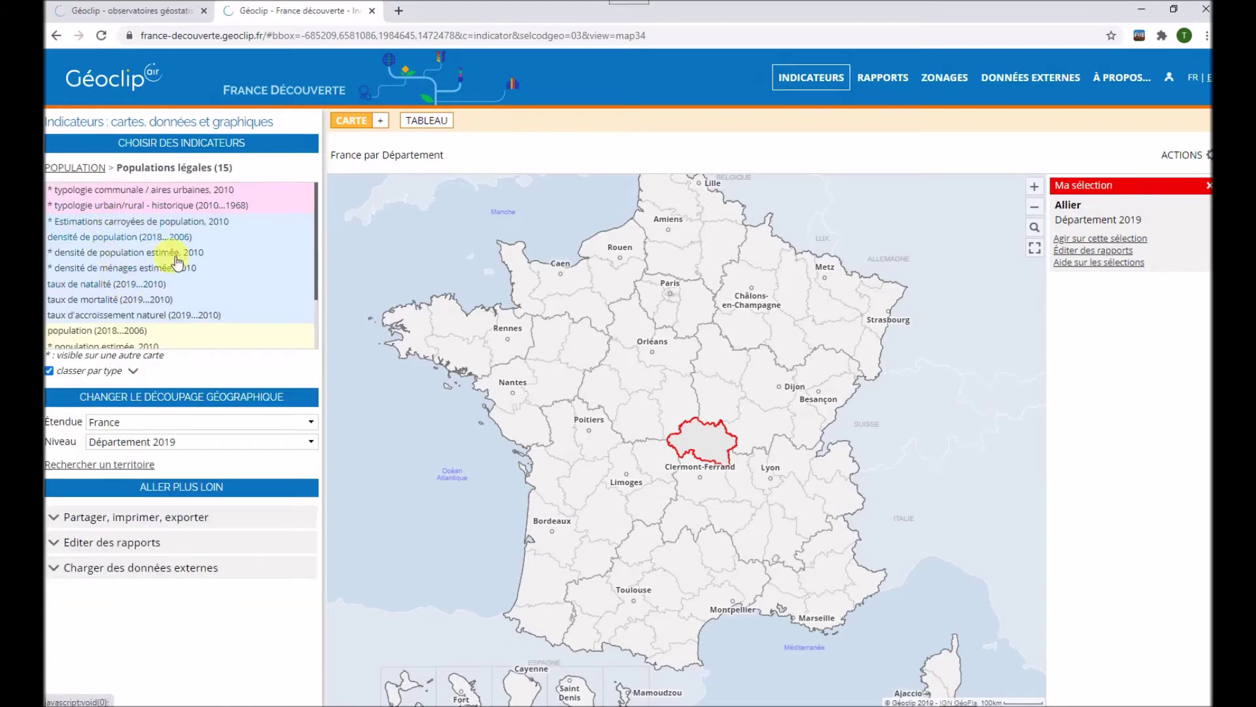
- Map the densité de population (2018...2006) indicator from the Populations légales list and set its year to 2011
scroll(223, 243, down, 3)
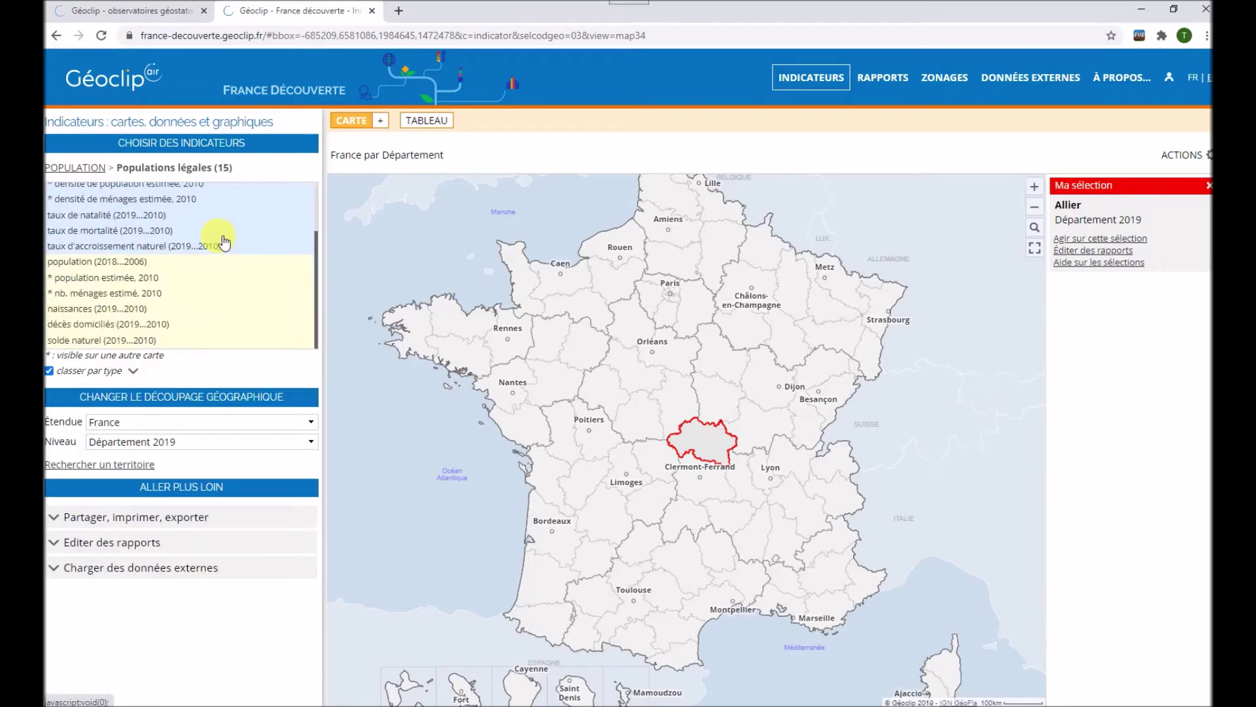
scroll(224, 243, up, 3)
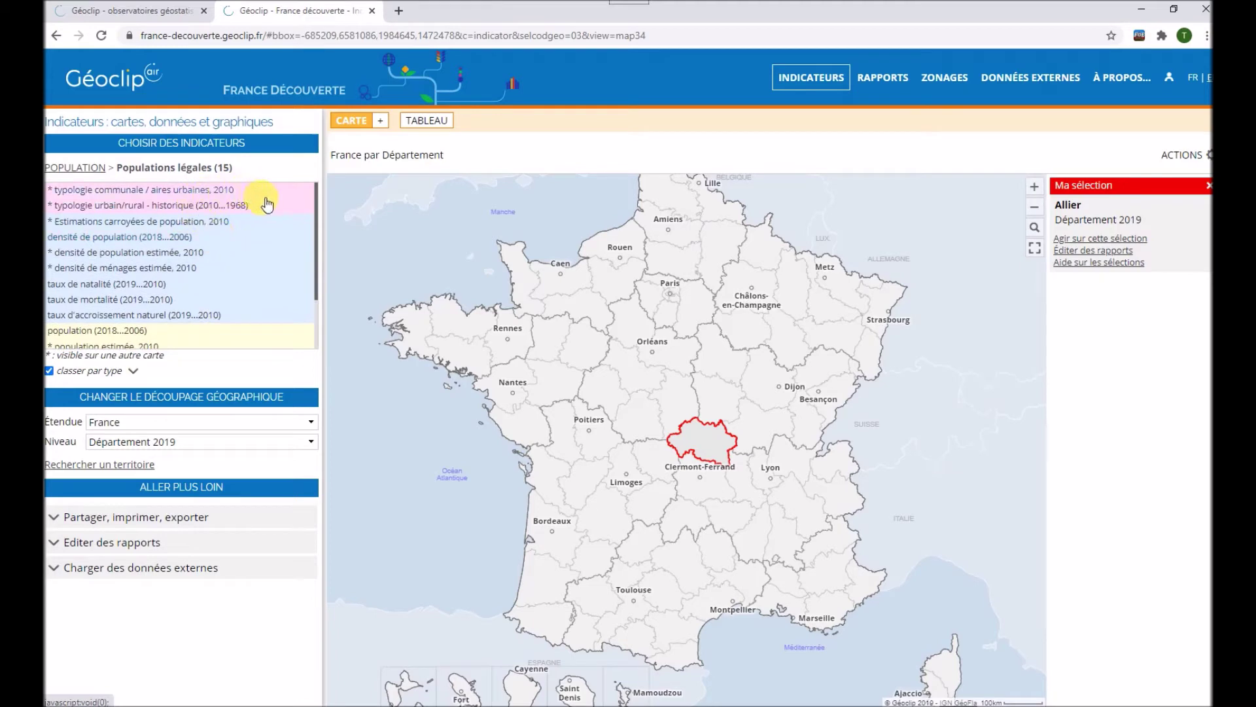
scroll(265, 291, down, 1)
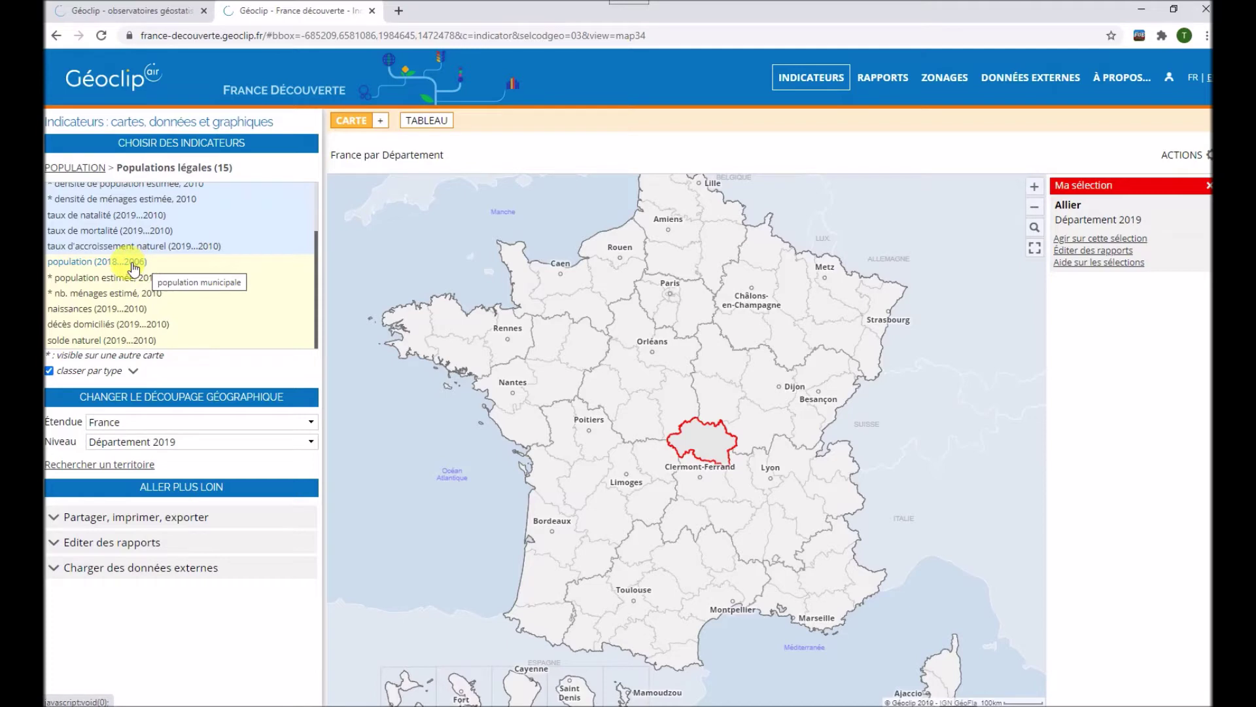
click(94, 264)
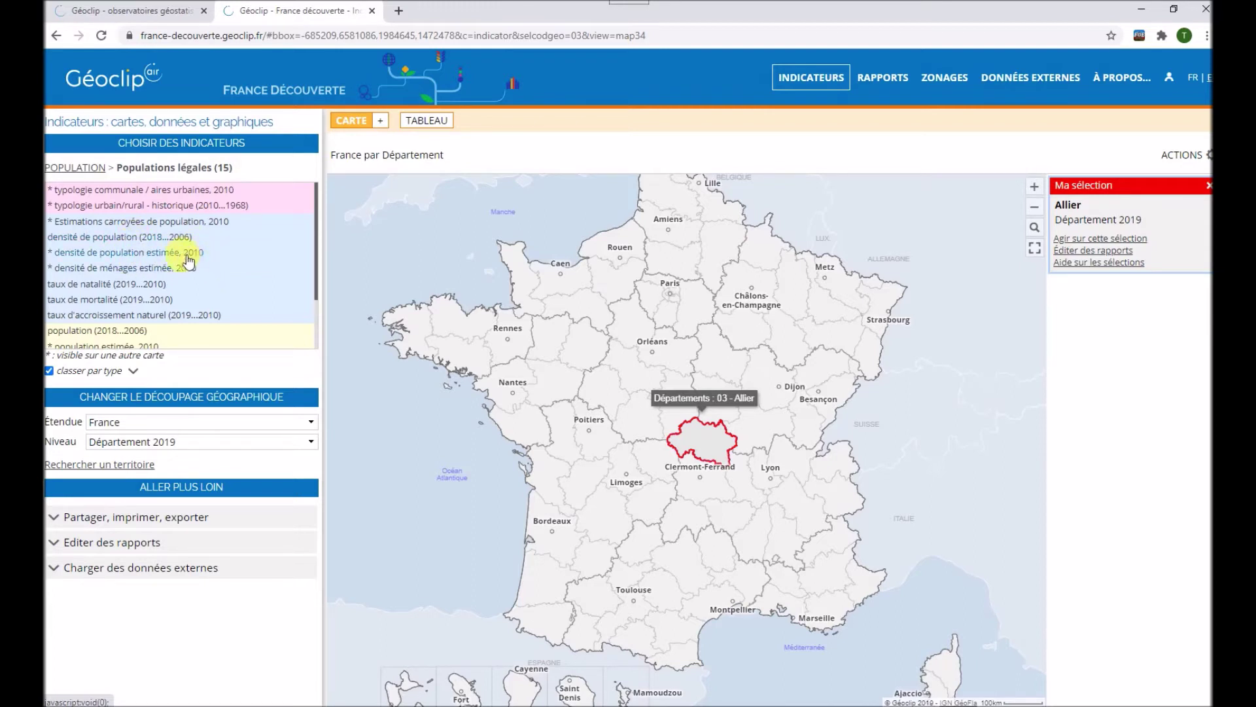
click(132, 242)
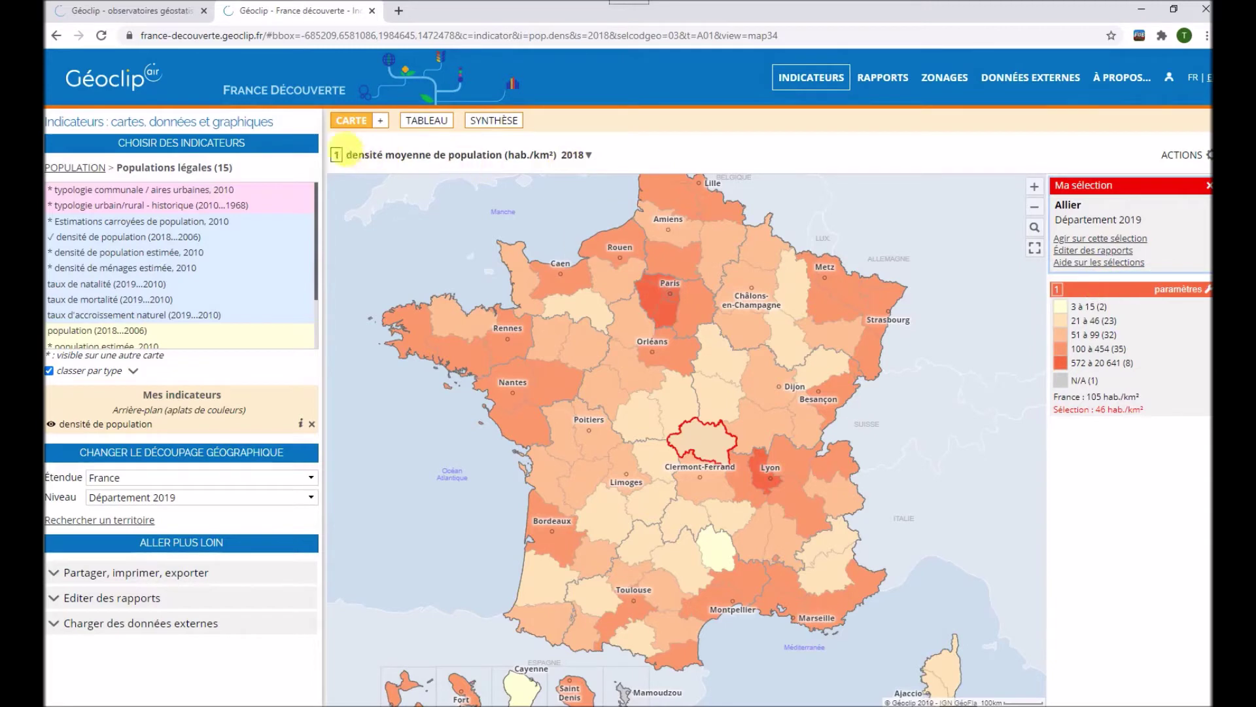
click(591, 157)
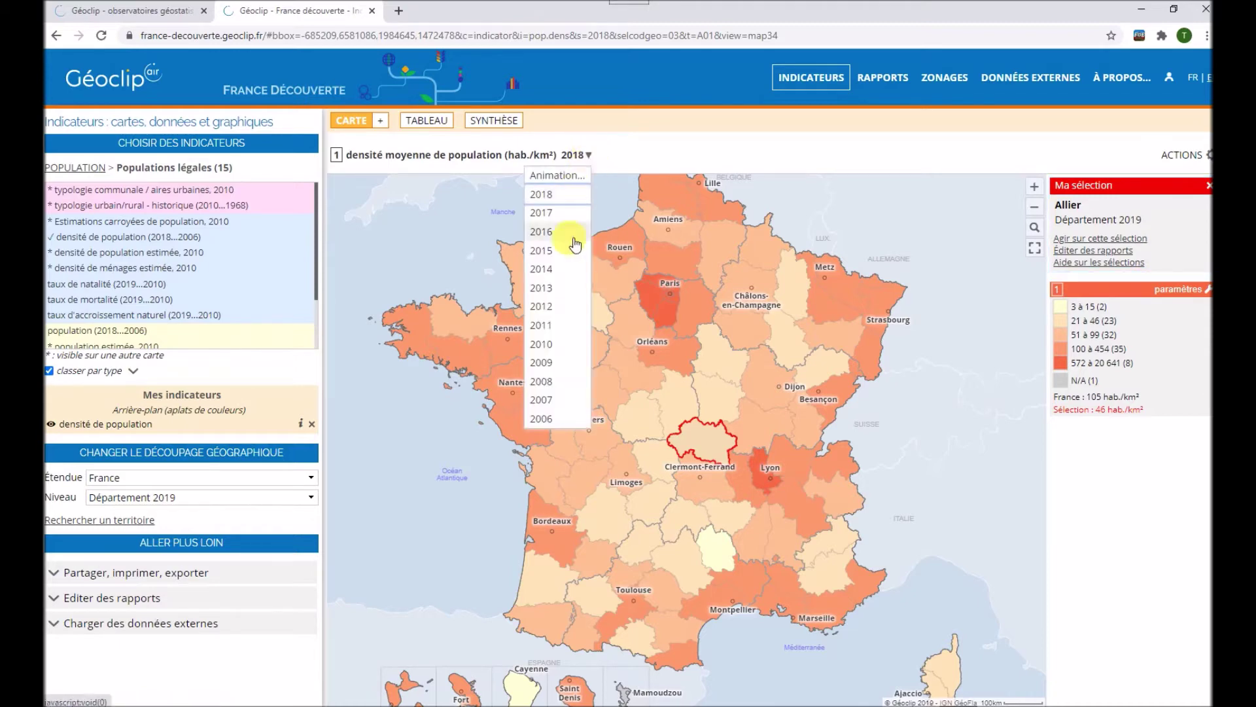
click(552, 326)
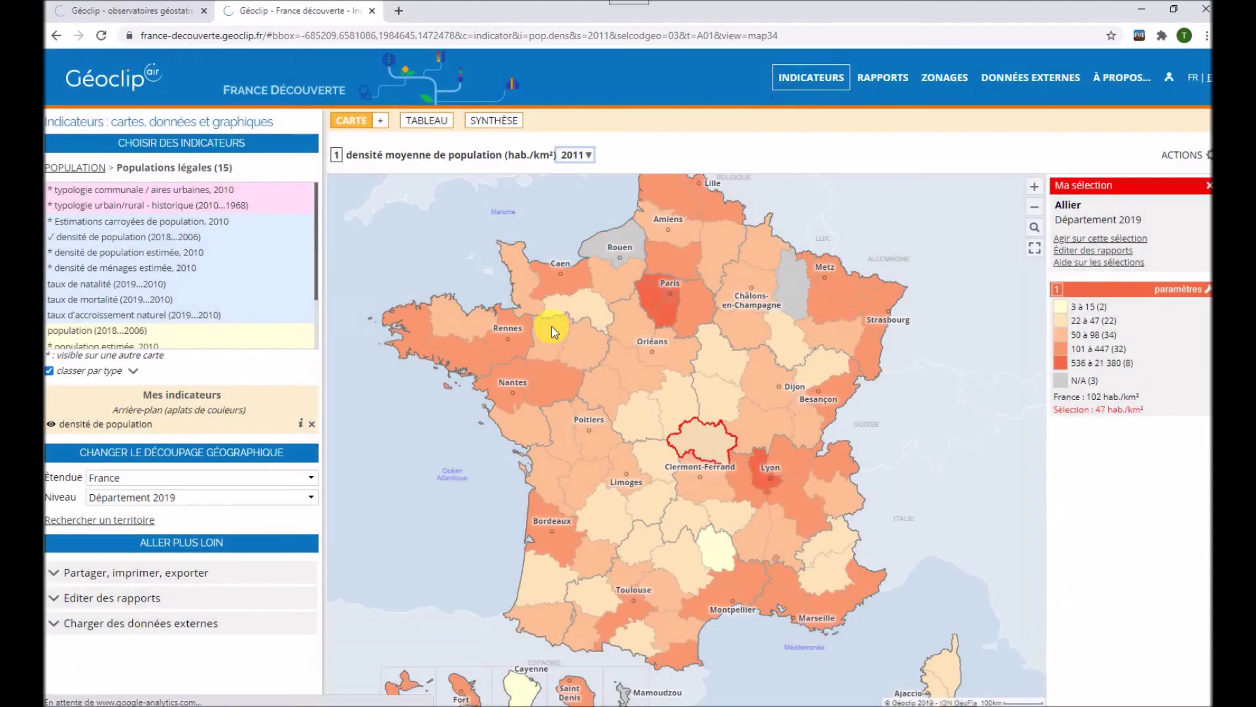
- Play the temporal animation of the population density map from 2006 to 2018, and close the animation
click(589, 155)
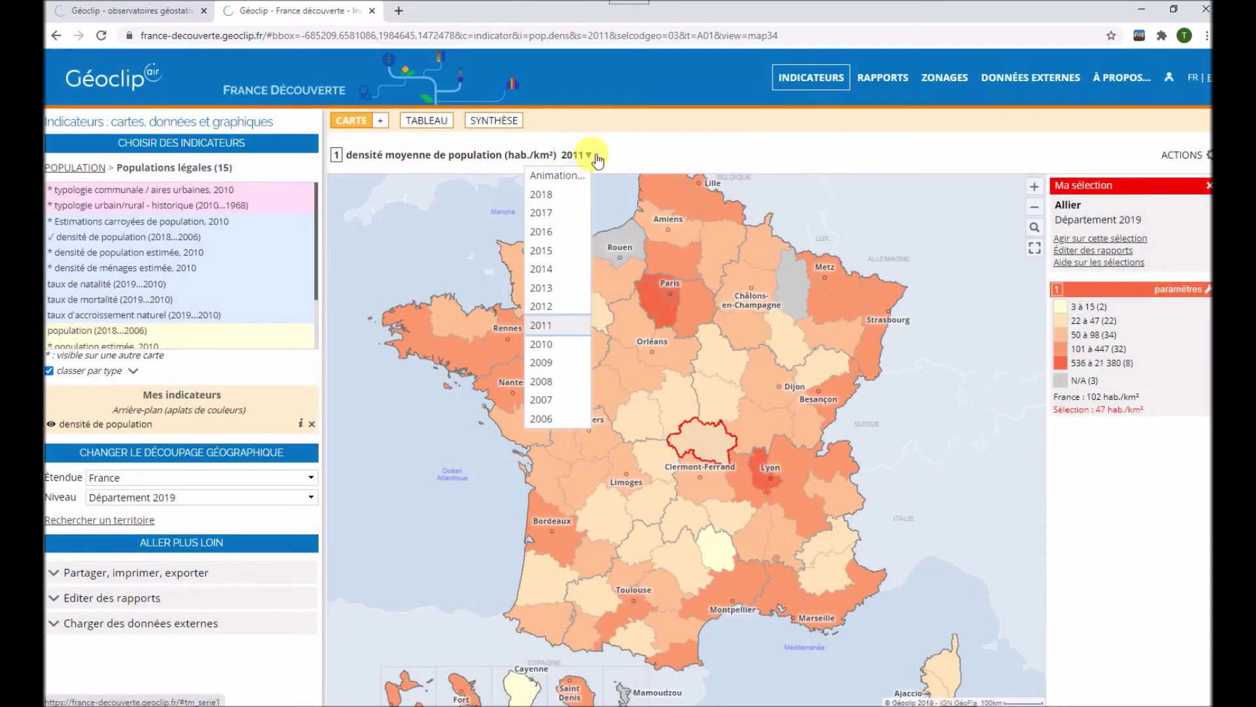
click(566, 178)
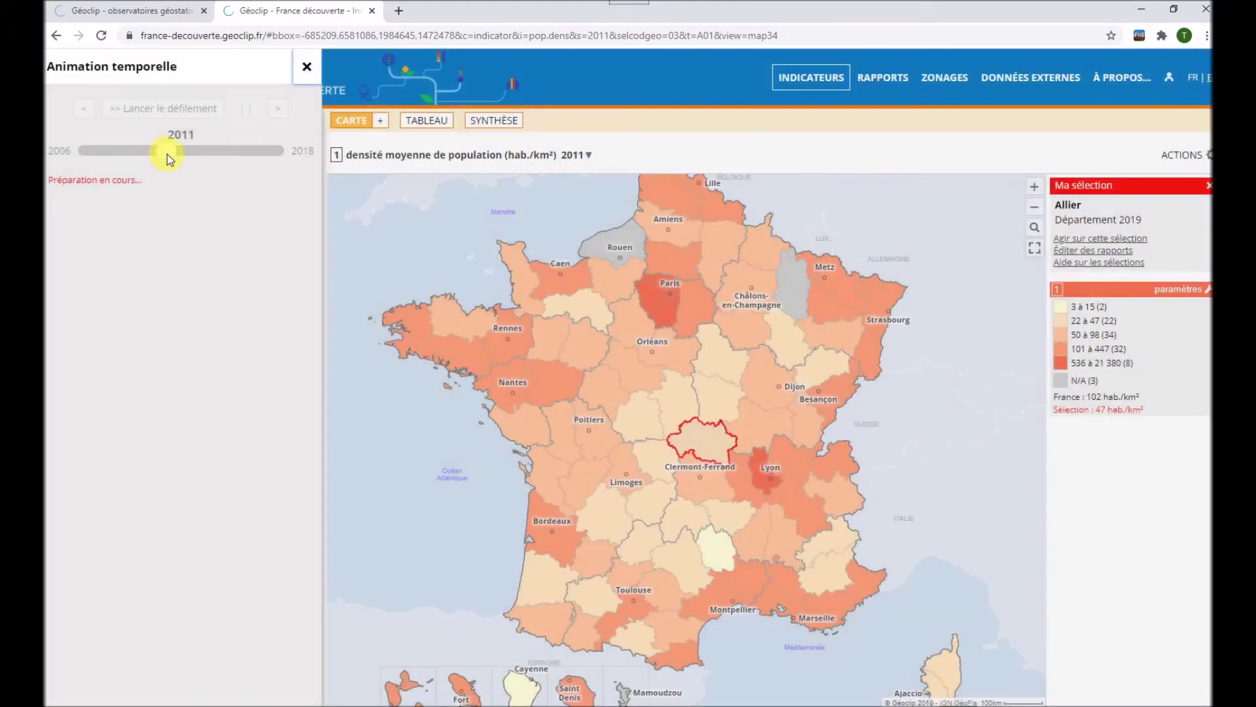
click(75, 155)
click(165, 110)
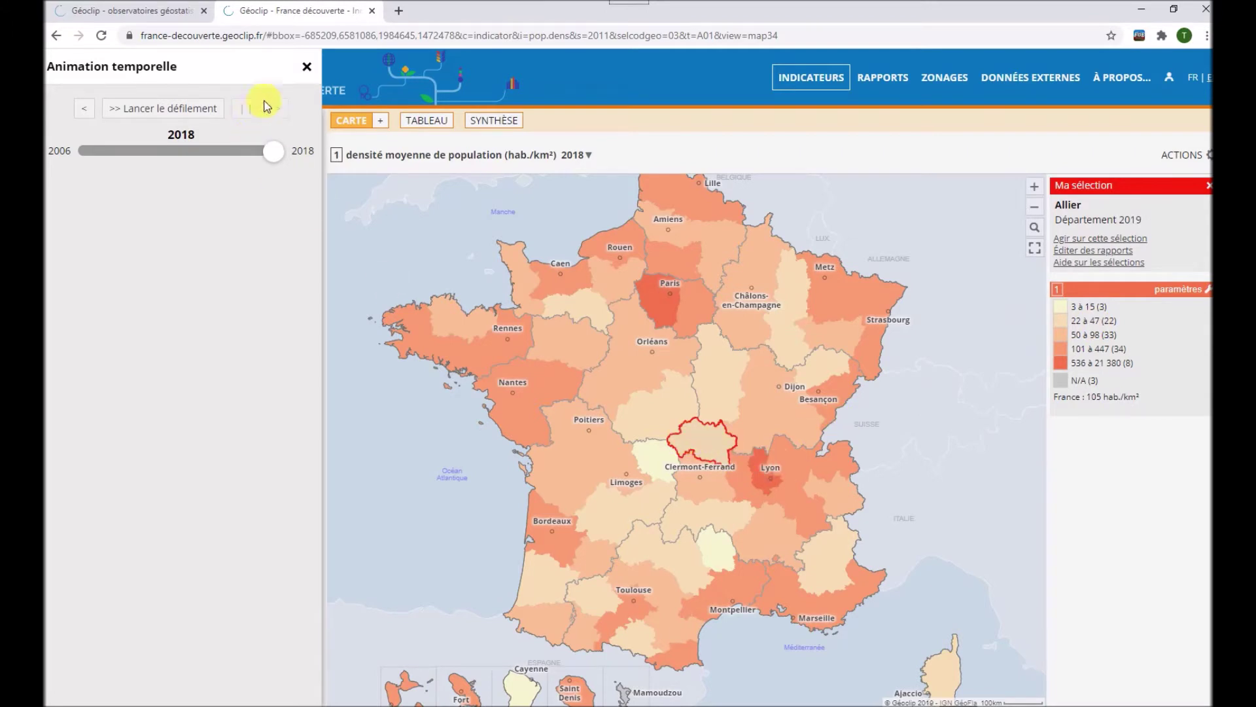
click(320, 69)
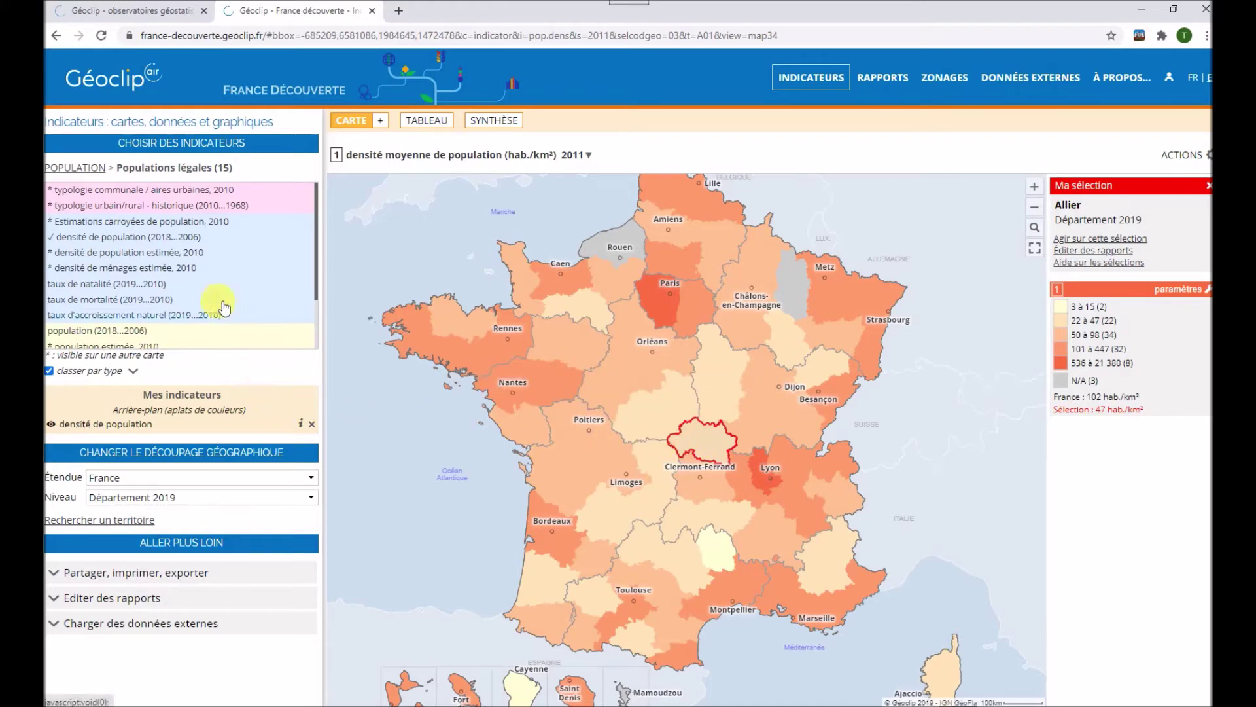
- Return to the Populations légales indicators of the Population theme and map the taux d'accroissement naturel (2019...2010)
click(87, 169)
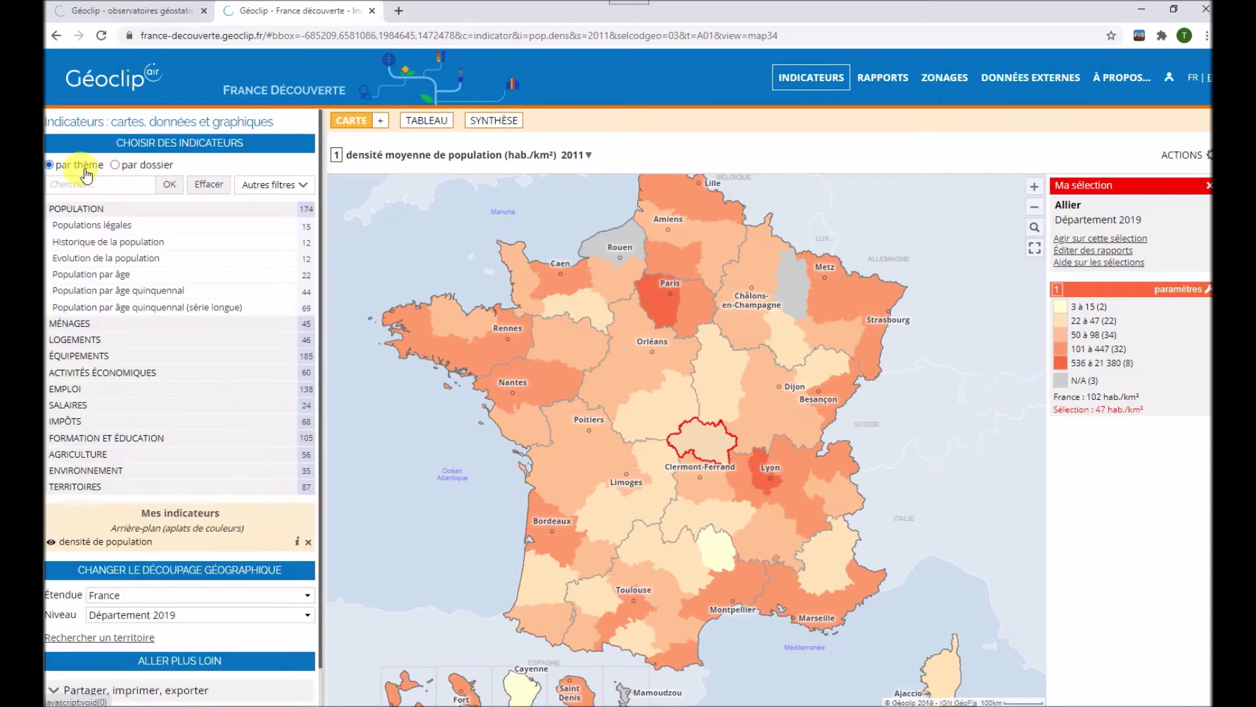
click(140, 226)
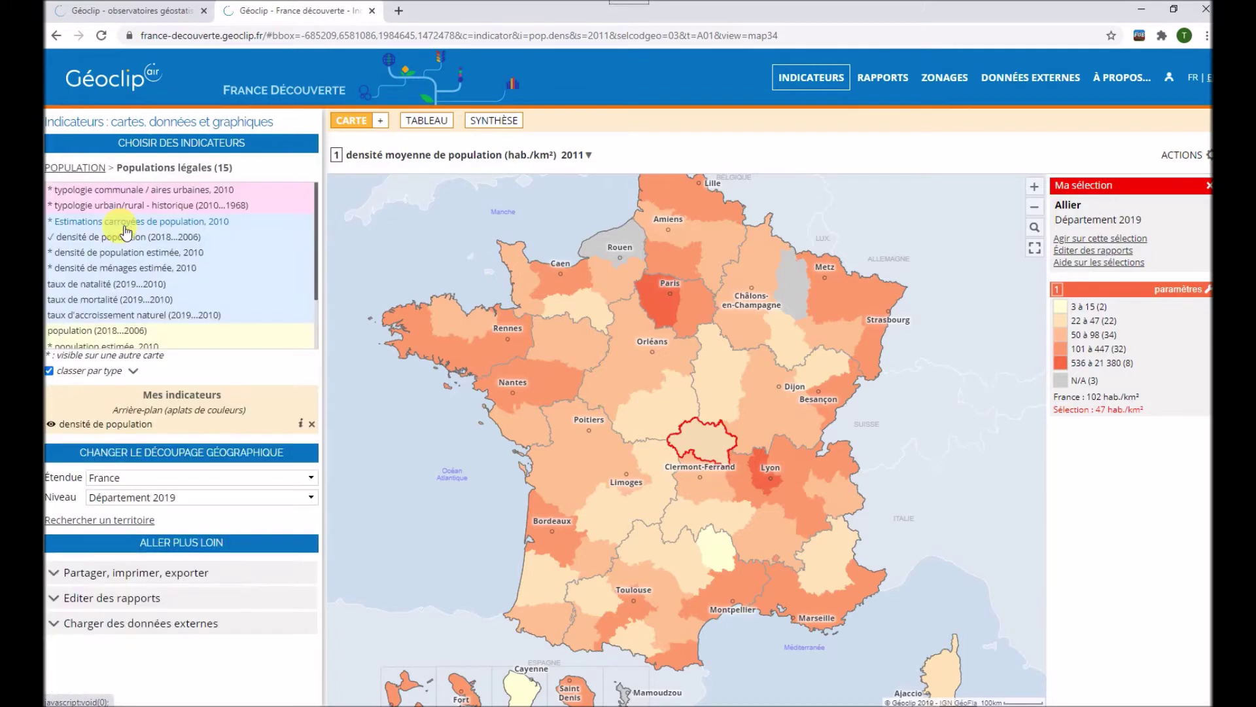
click(167, 319)
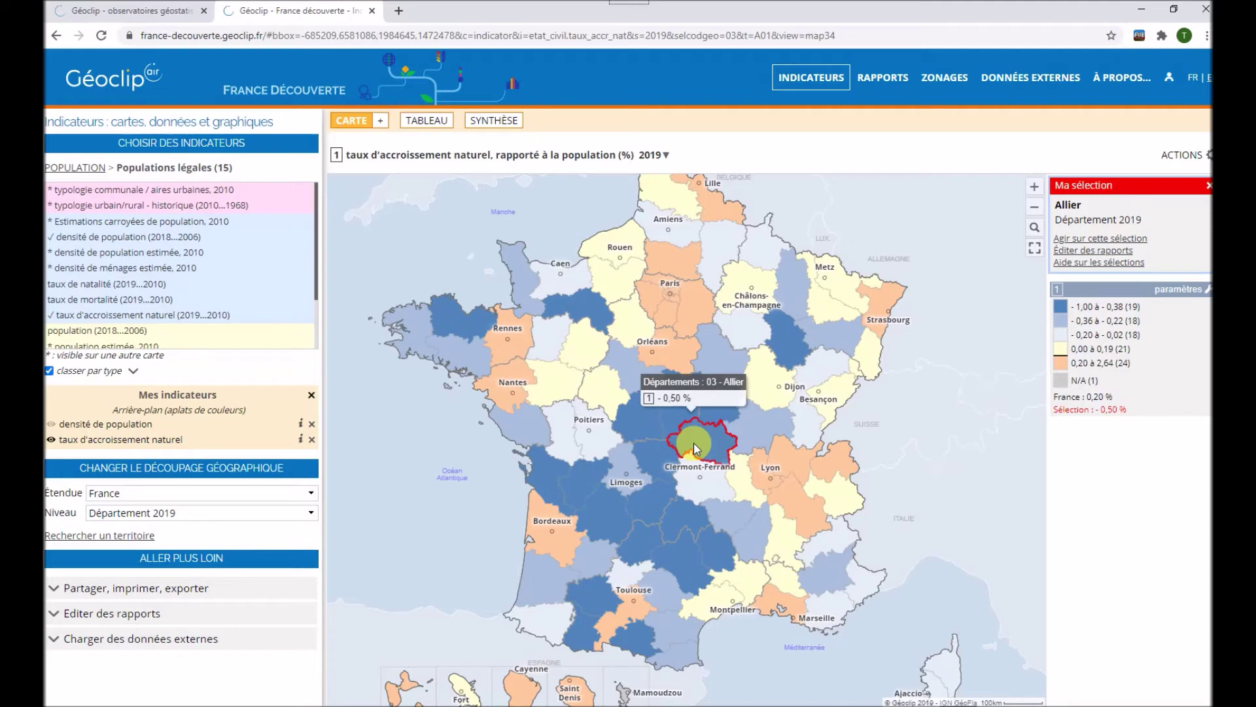
- Play the temporal animation of the taux d'accroissement naturel from 2010 to 2019, and close the animation
click(667, 157)
click(651, 175)
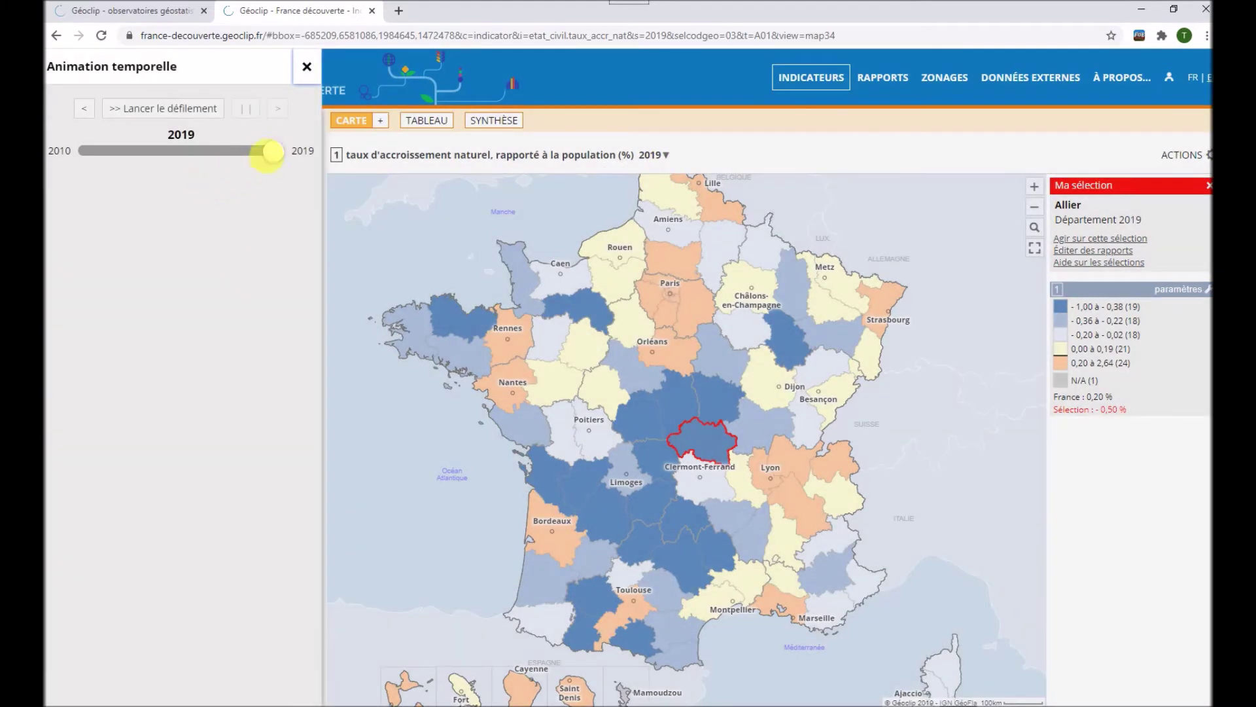
drag(205, 157, 63, 155)
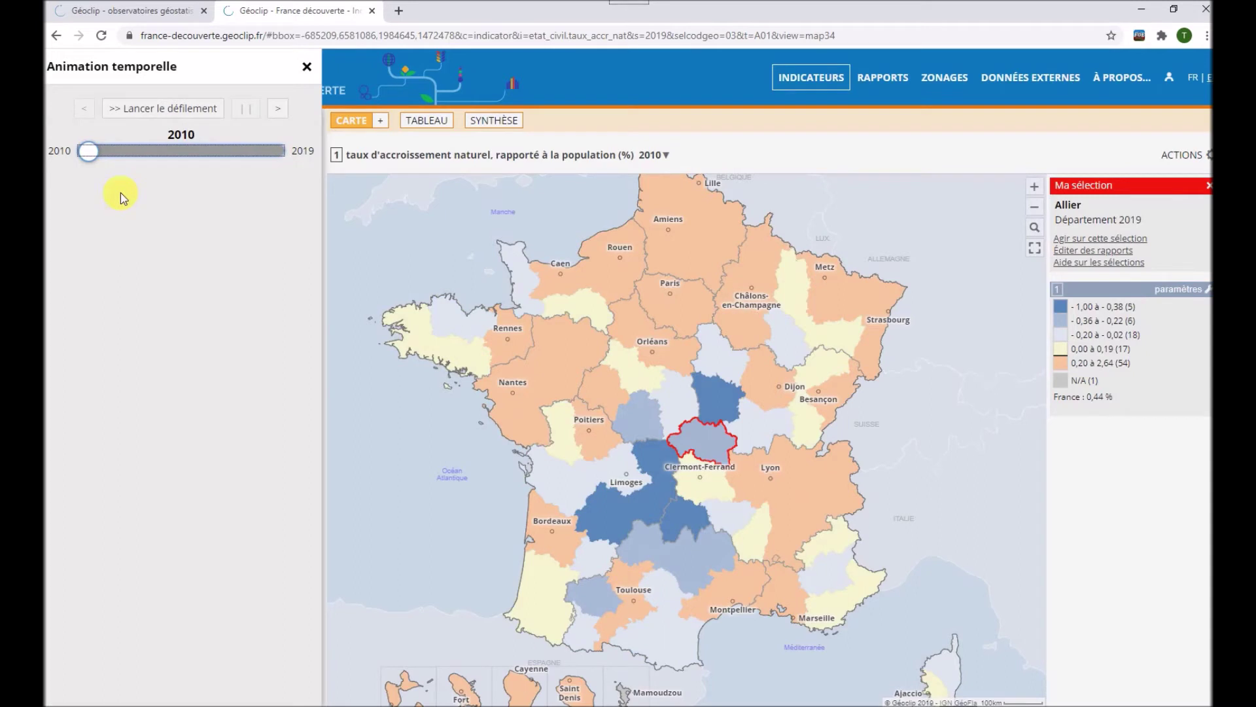
click(162, 108)
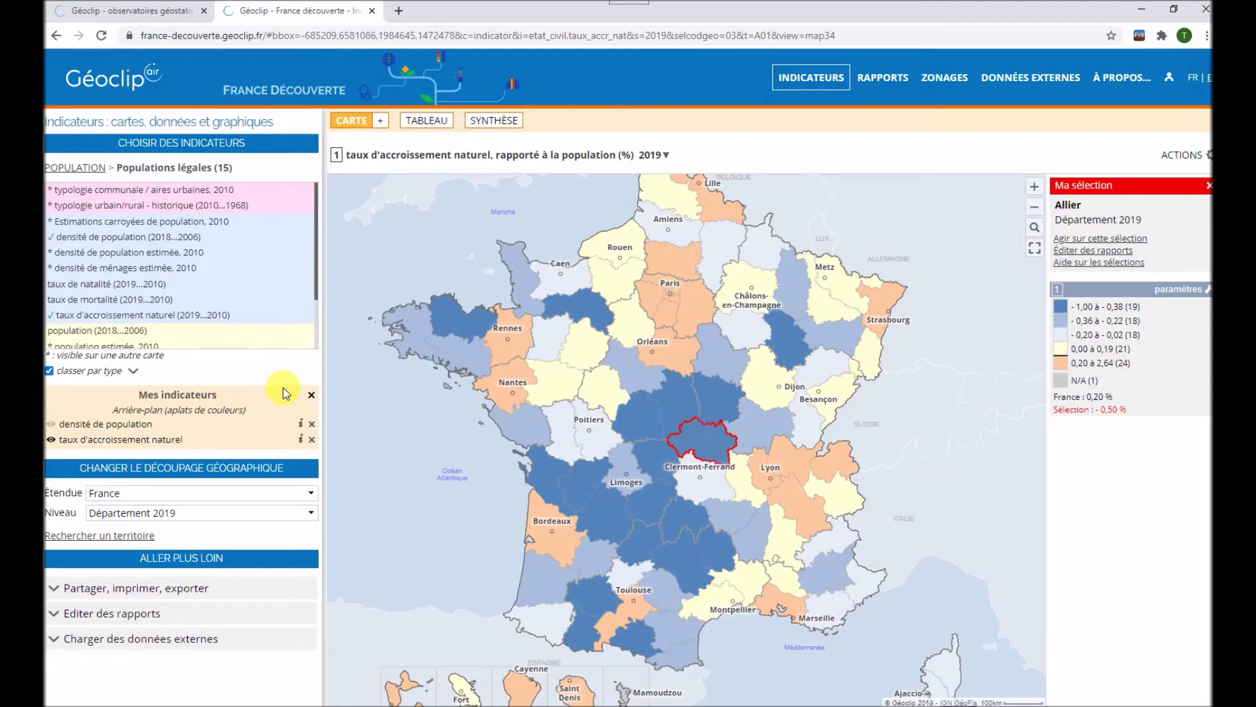
- Map the Population par âge indicators part des 60-74 ans and part des 75 ans ou plus, and redisplay part des 60-74 ans
click(90, 171)
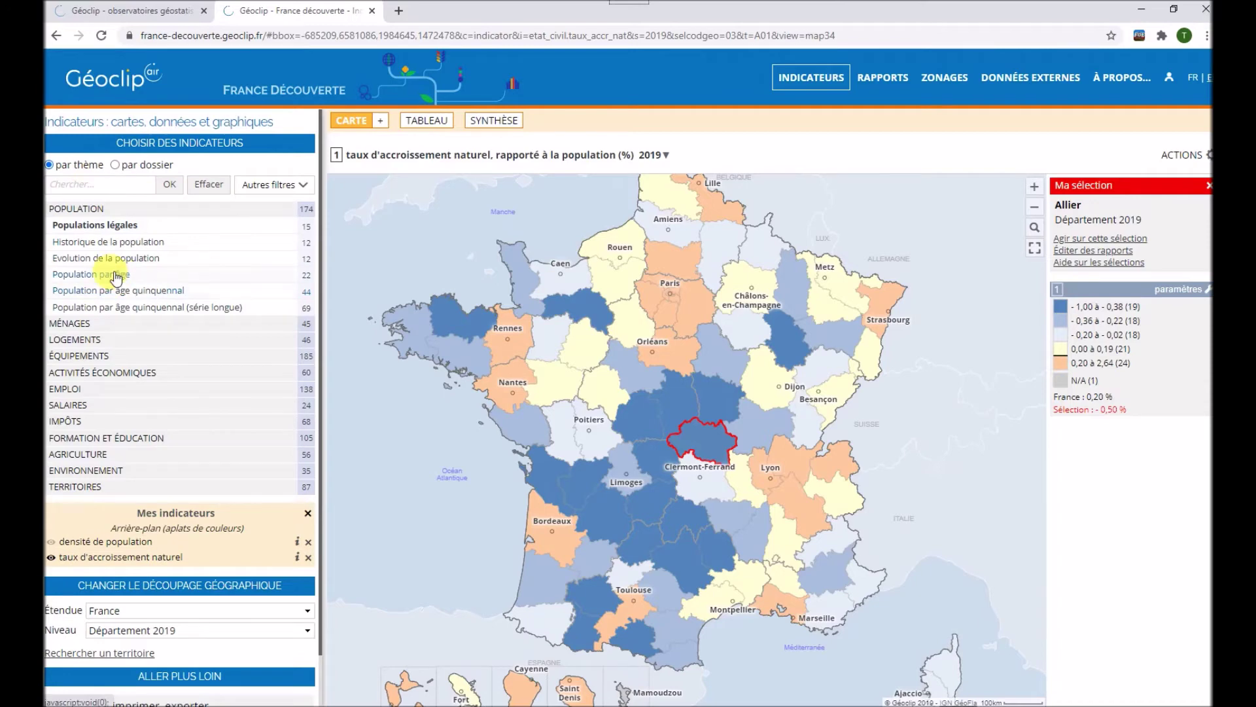
click(115, 278)
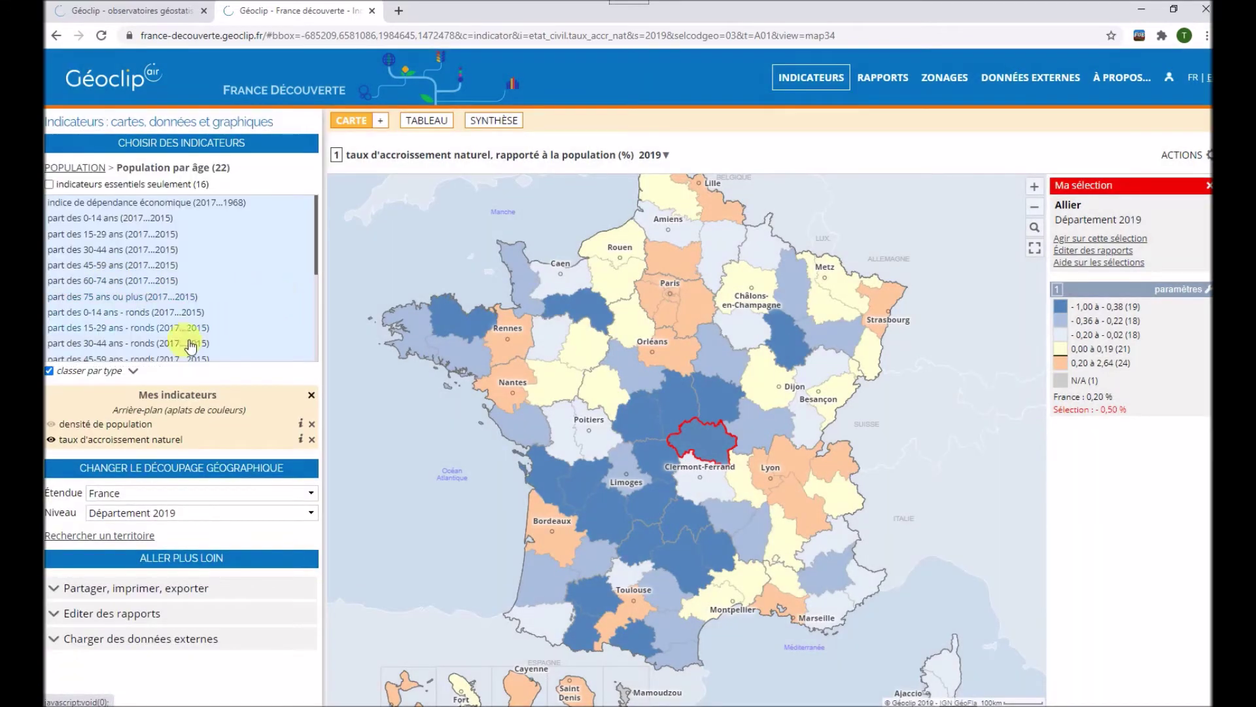
click(129, 286)
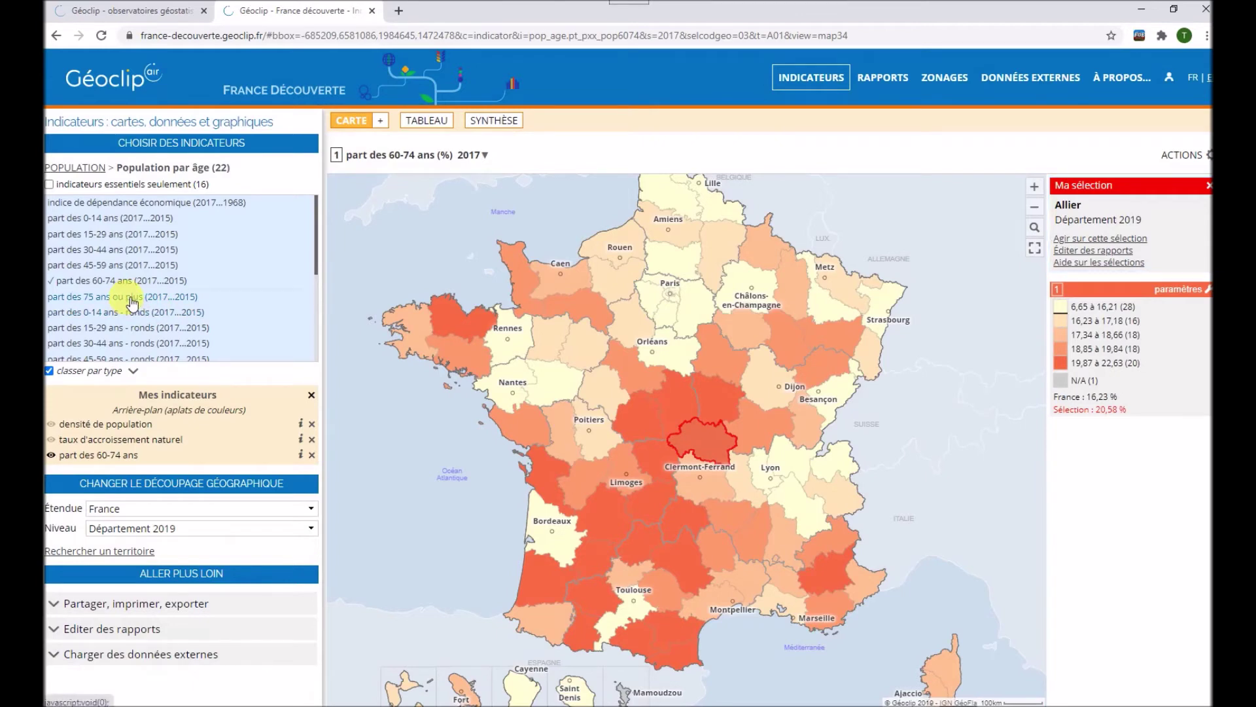
click(130, 298)
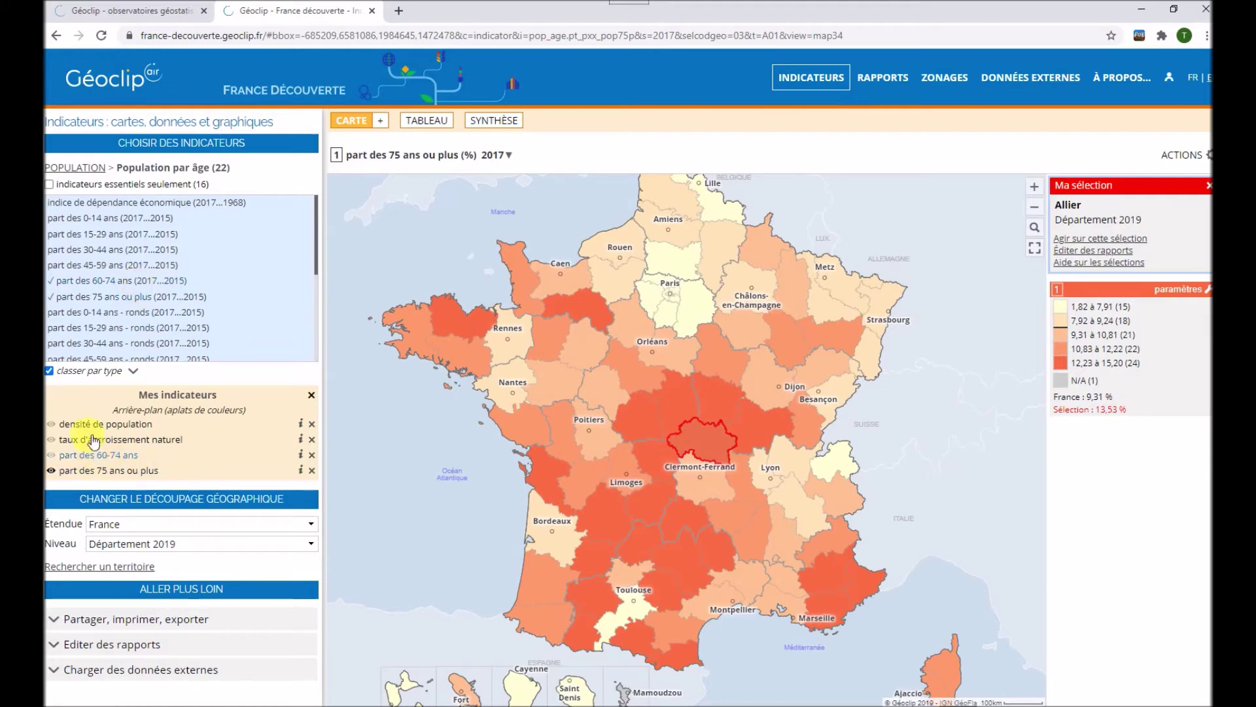
click(79, 280)
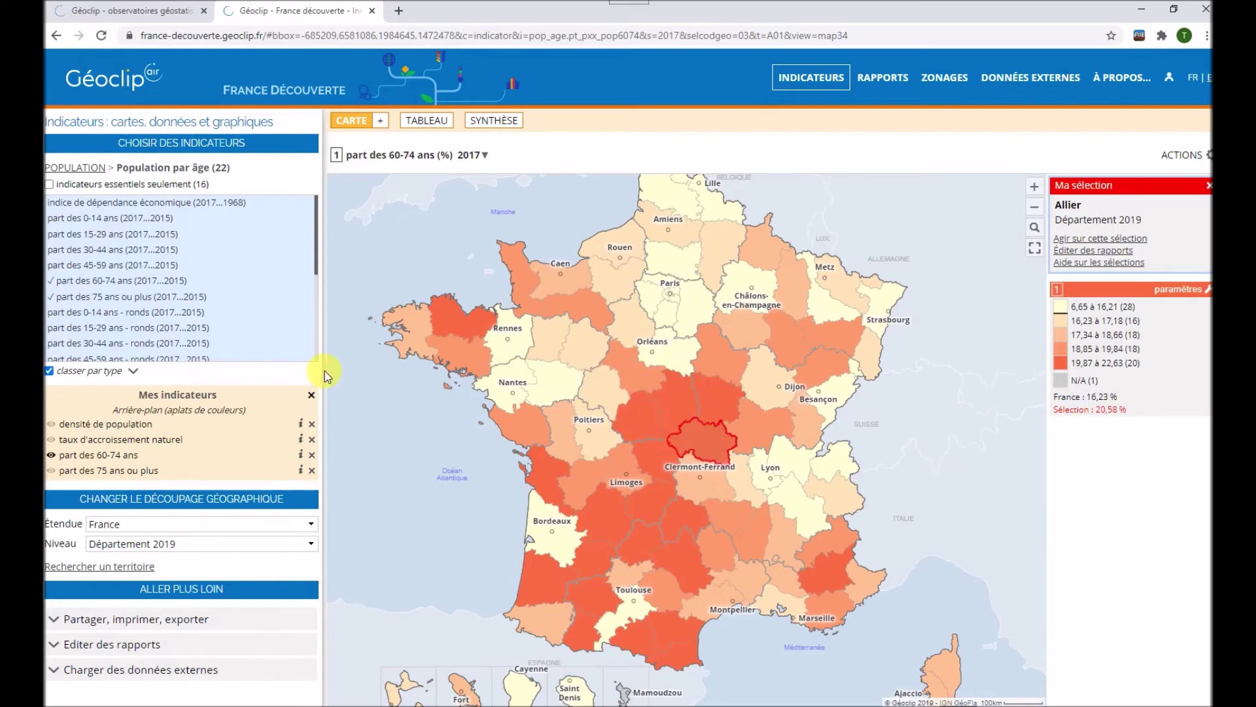
- Map the taux d'évolution de la population from the Evolution de la population indicators and check the Allier department's value
click(75, 168)
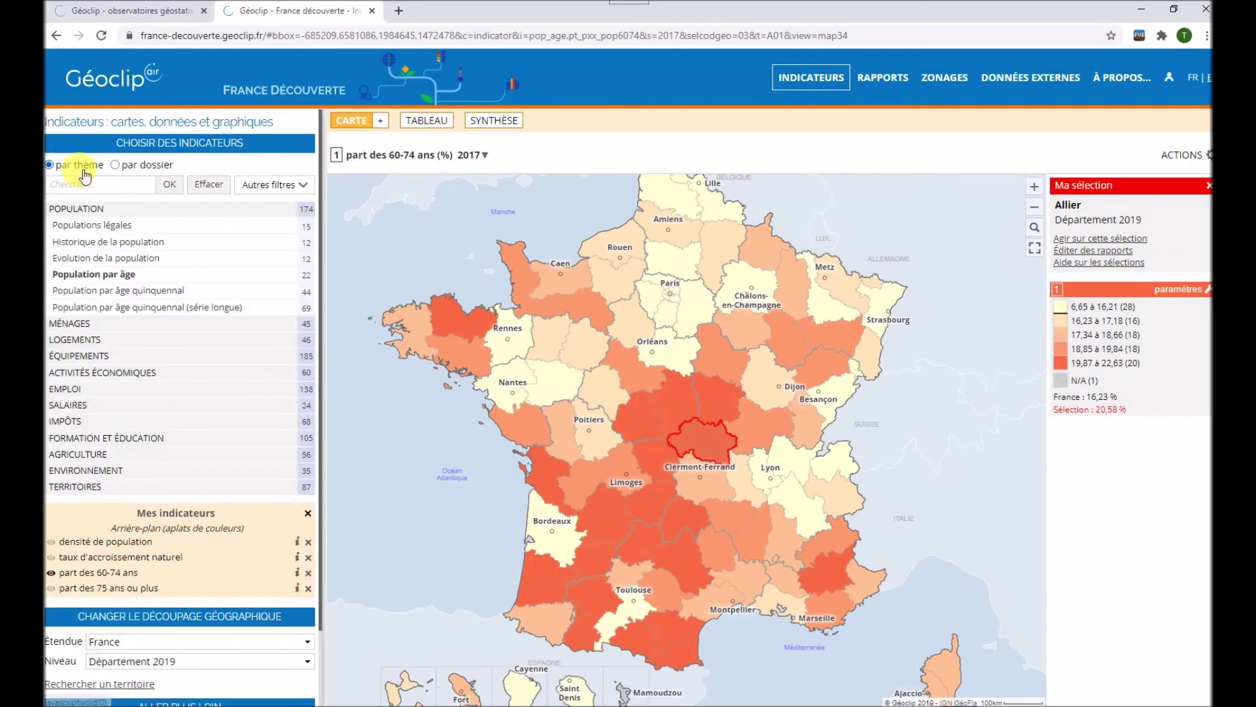
click(118, 260)
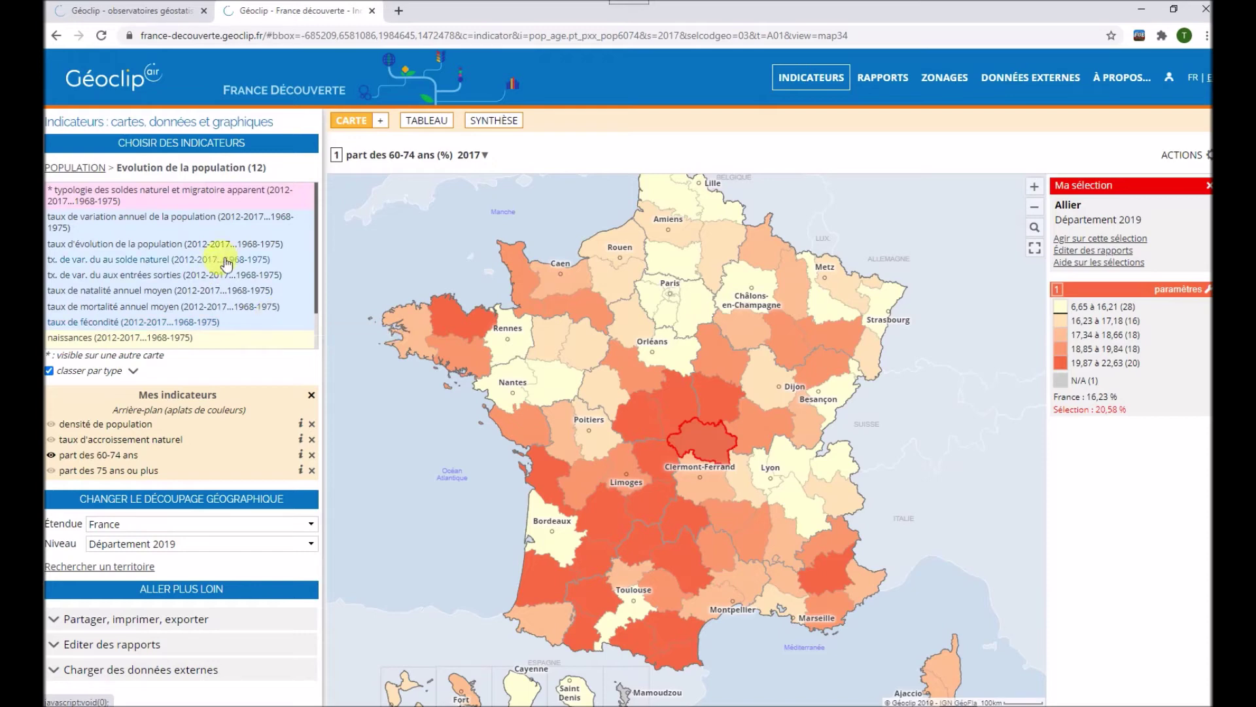
click(183, 246)
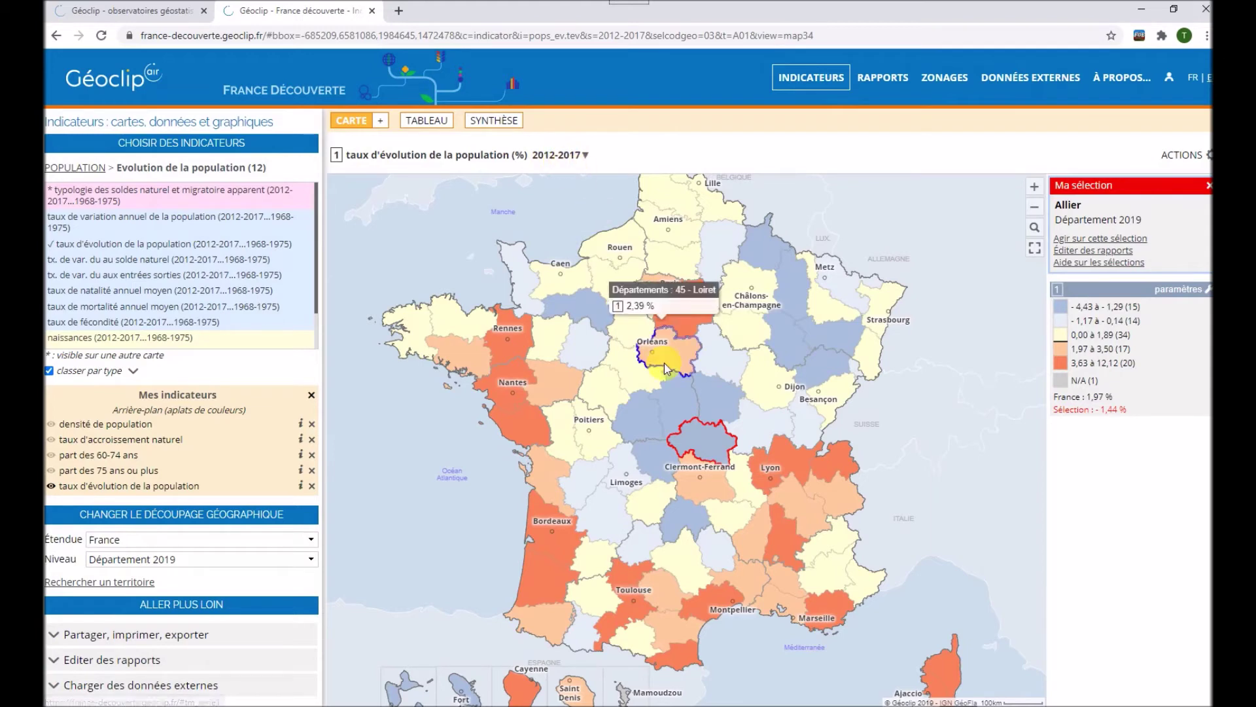
mouse_move(708, 441)
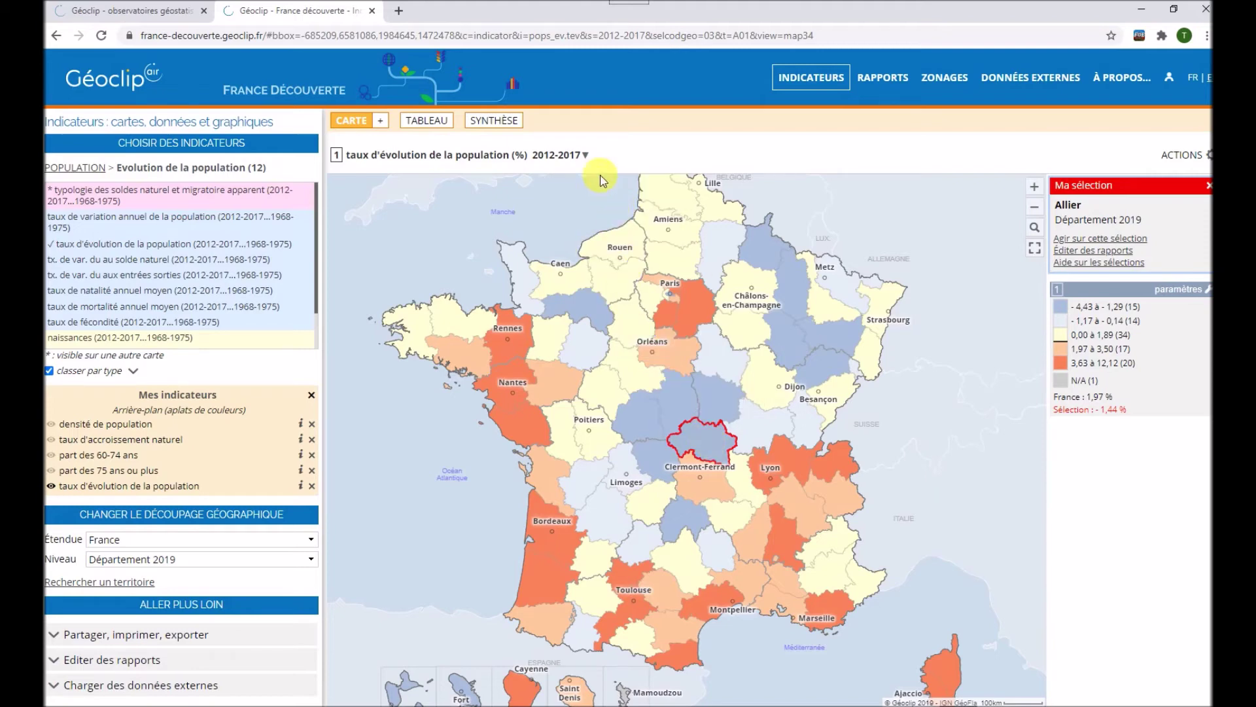
- View the taux d'évolution de la population for 1968-1975 around Allier, and return the map to the 2012-2017 period
click(586, 156)
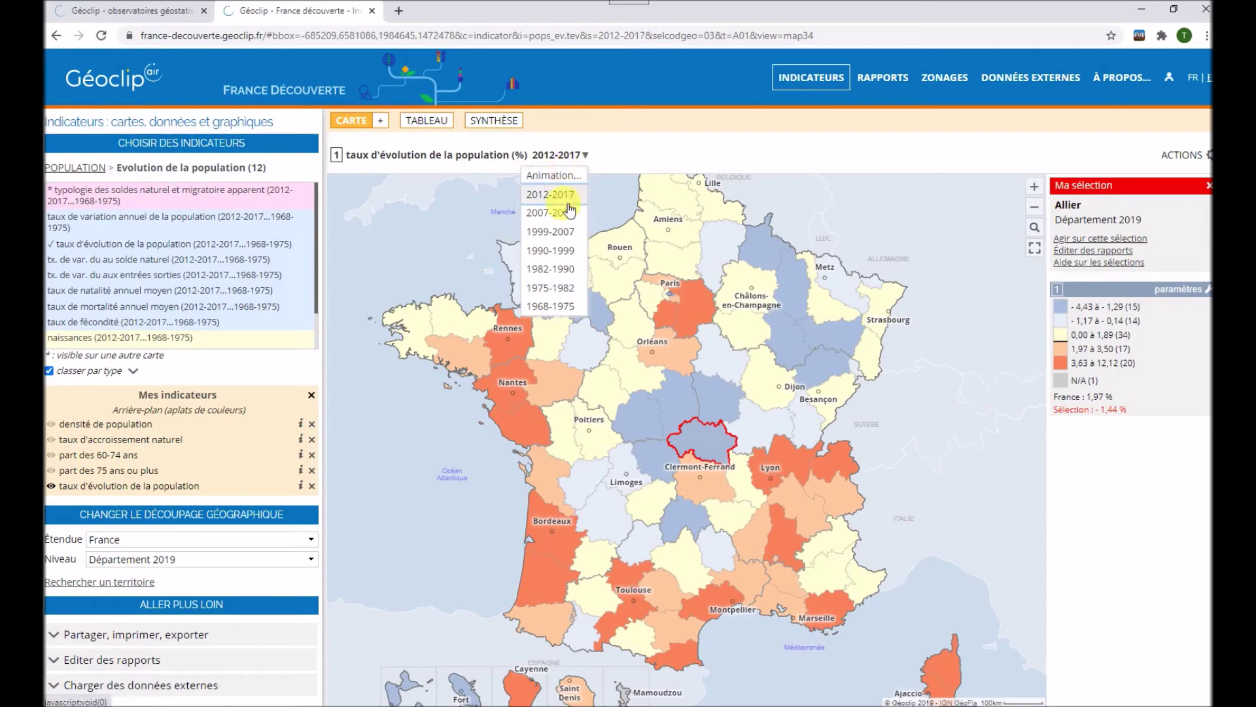
click(574, 308)
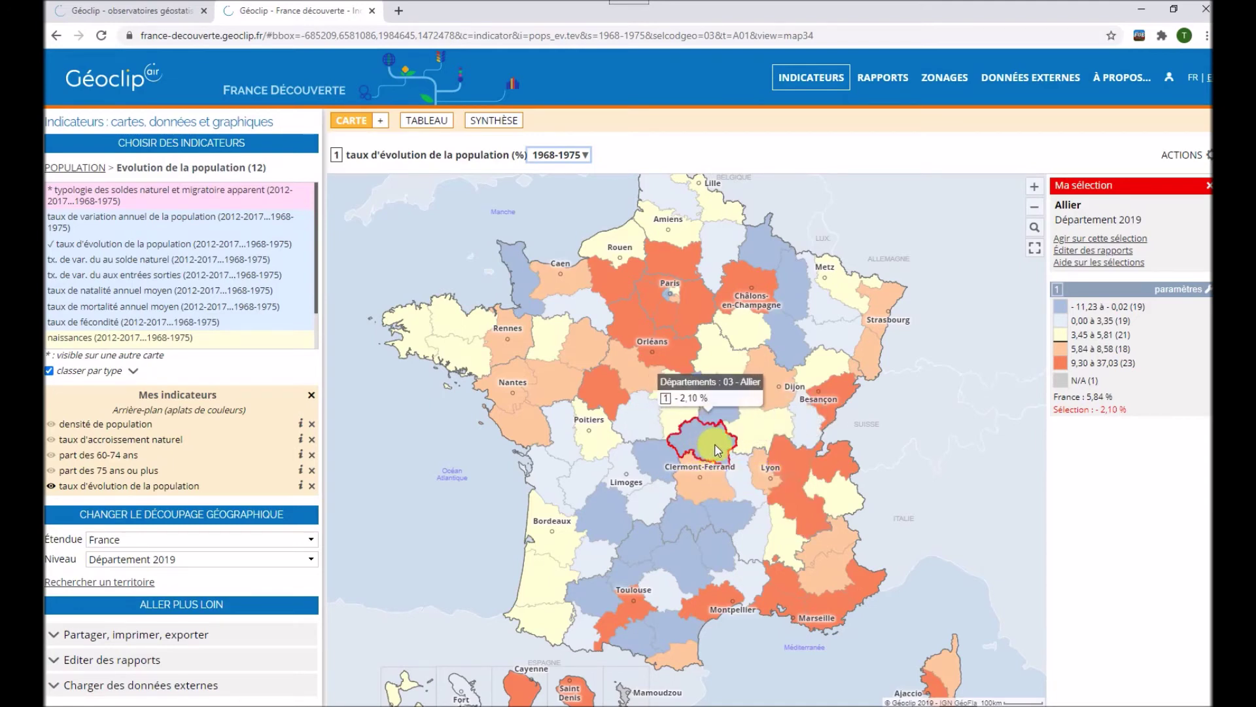
click(580, 156)
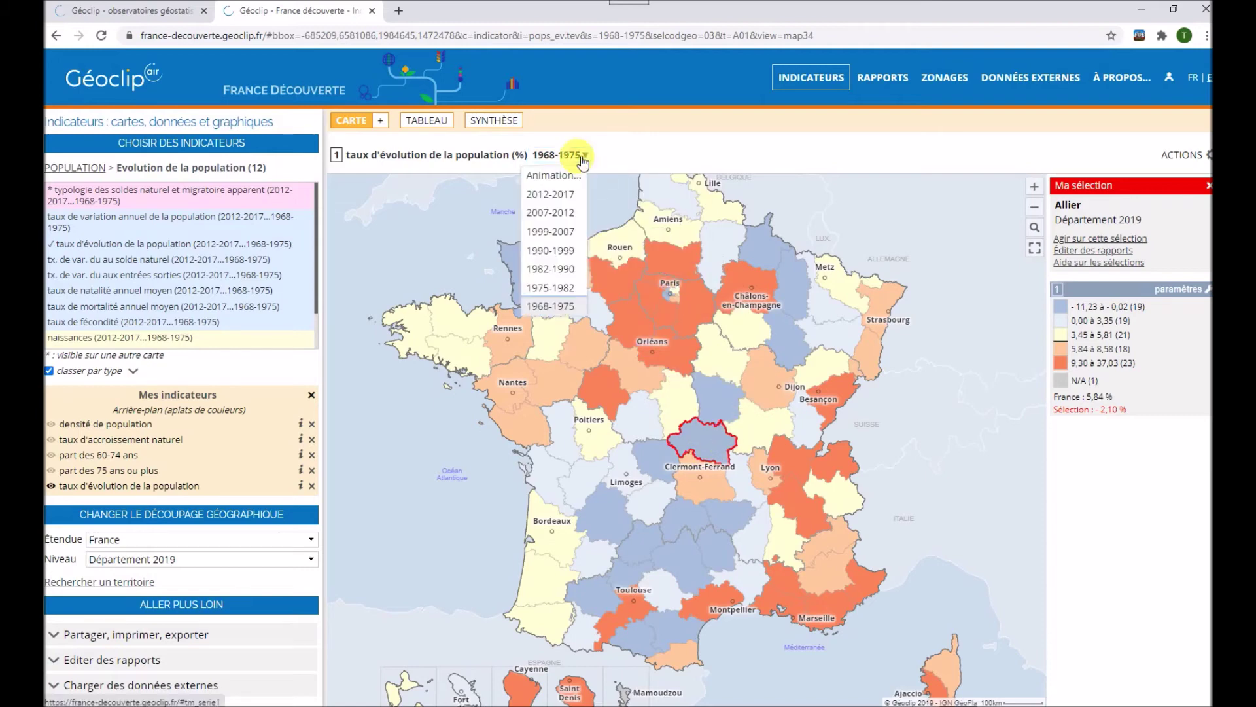
click(567, 195)
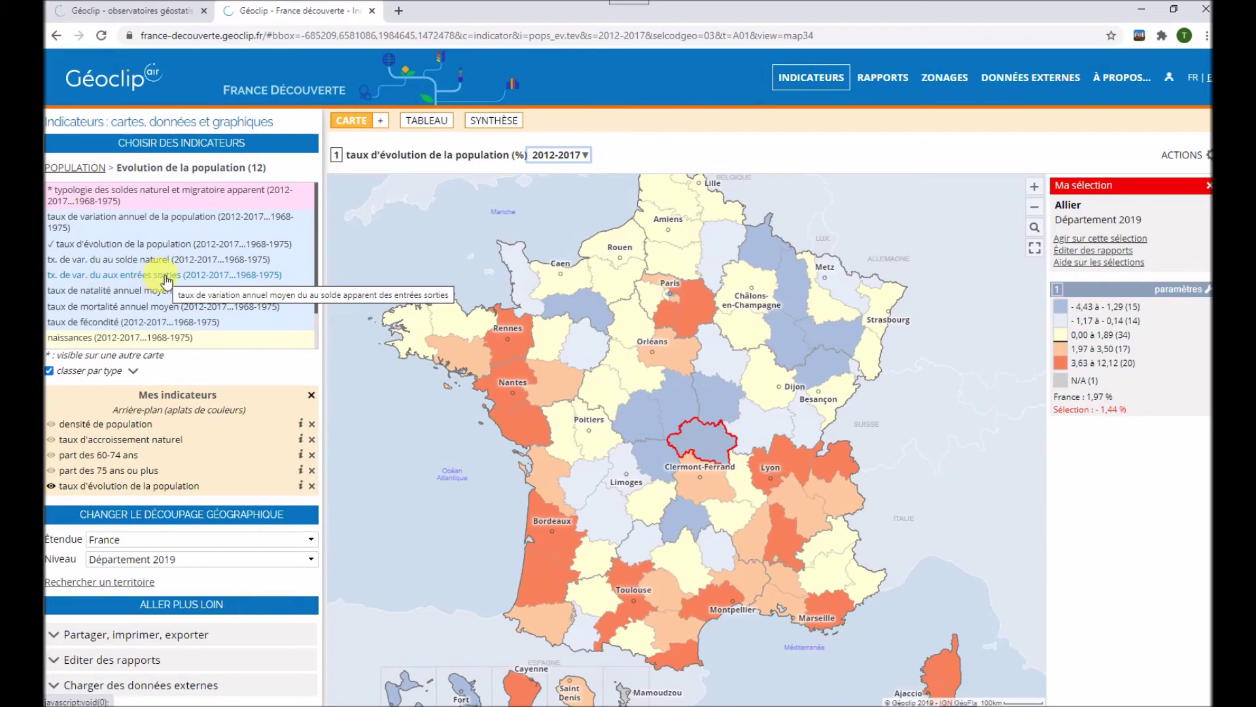
- Map the tx. de var. du aux entrées sorties indicator, and redisplay part des 75 ans ou plus and part des 60-74 ans
click(166, 280)
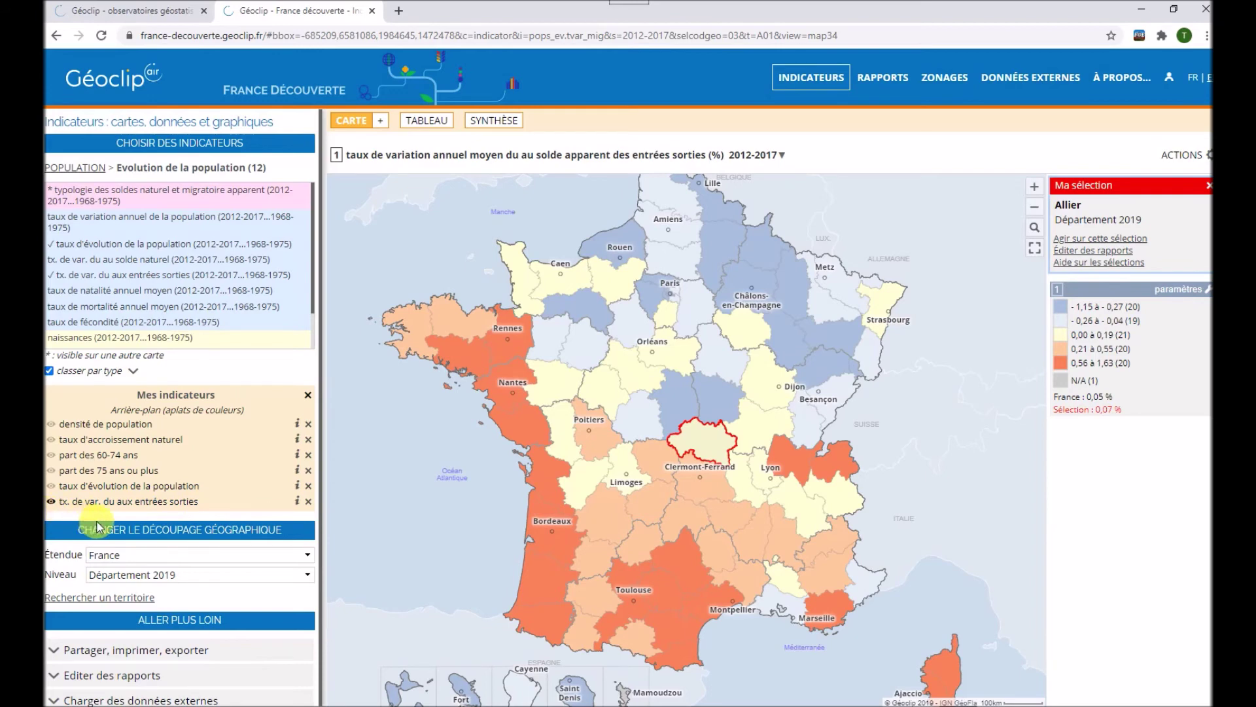
click(85, 472)
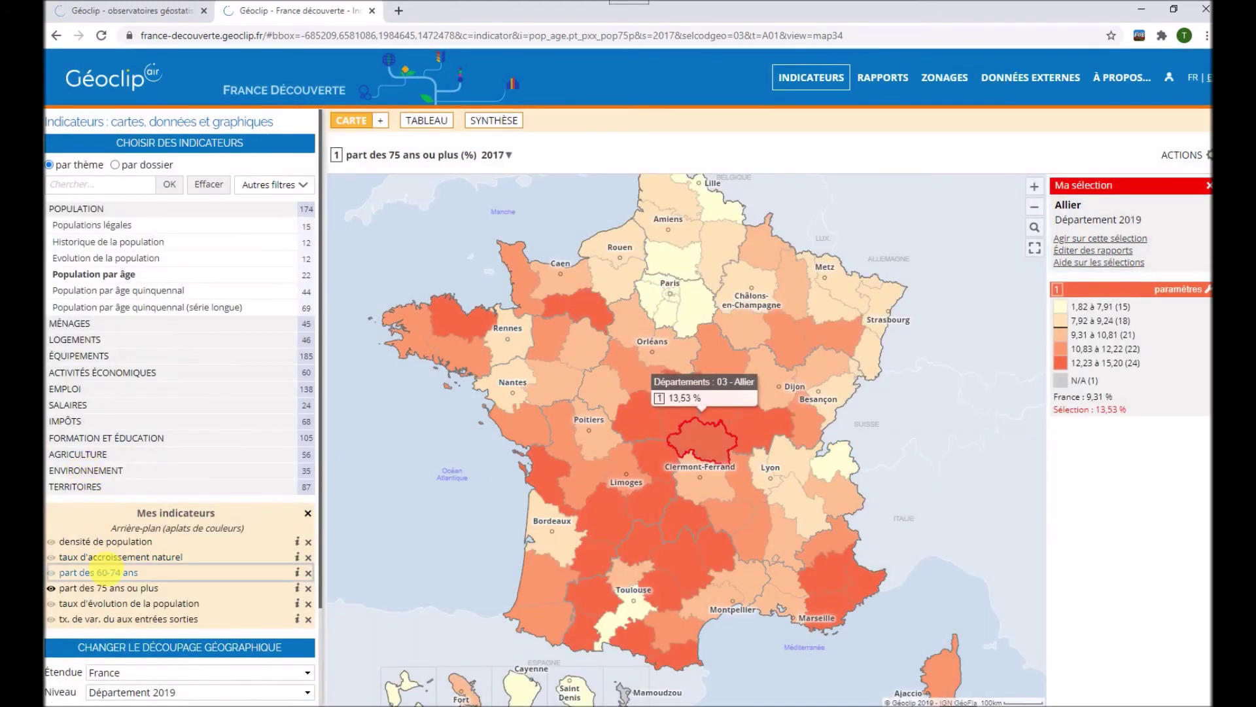
click(113, 573)
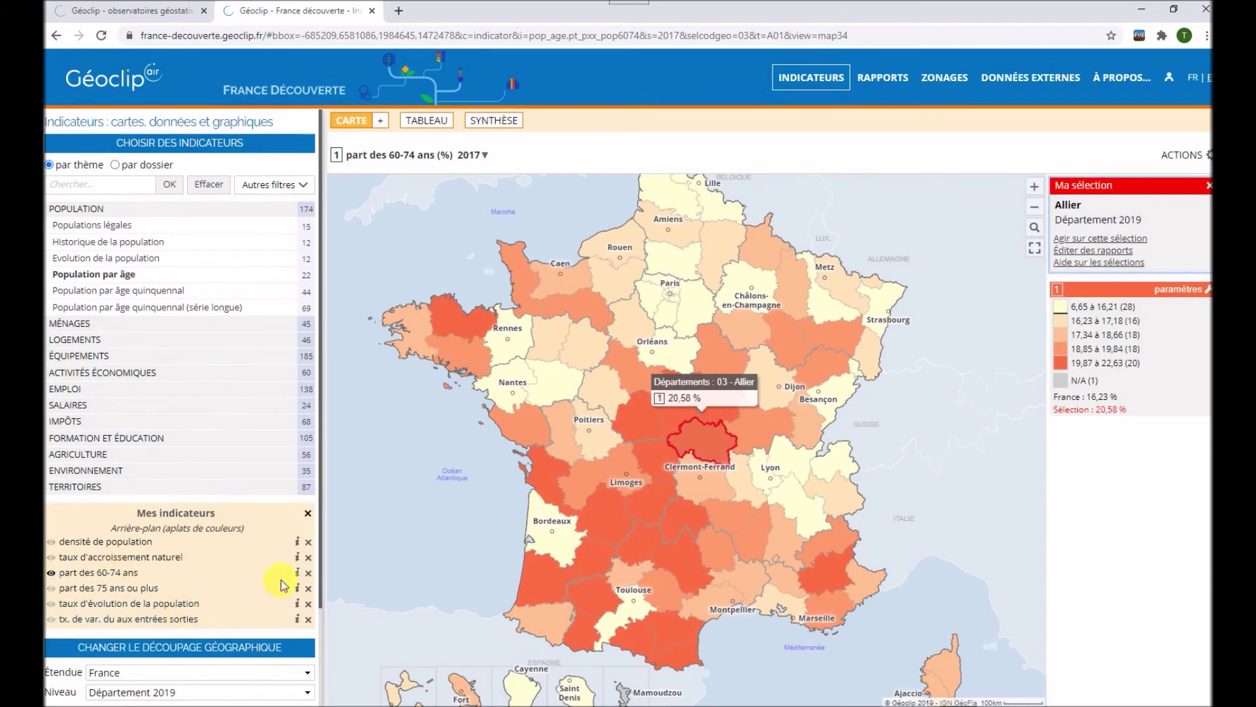
- Consult the information sheet of the part des 60-74 ans indicator and close it
click(299, 573)
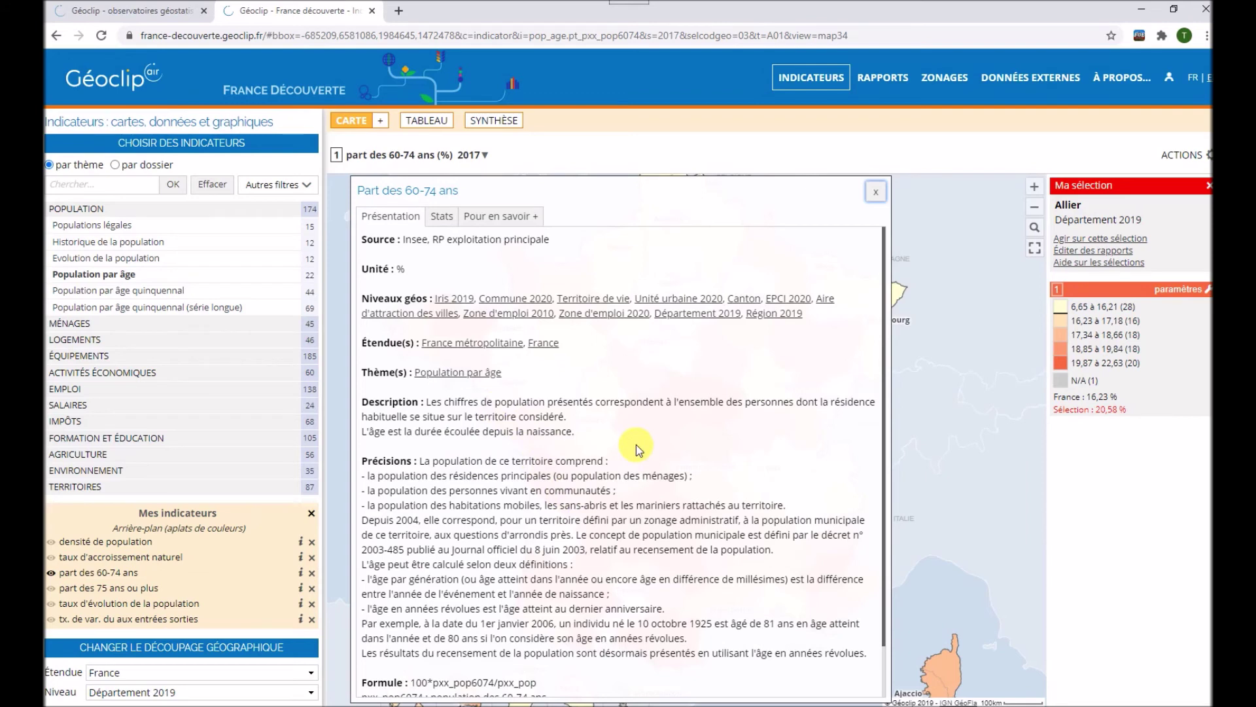
key(Escape)
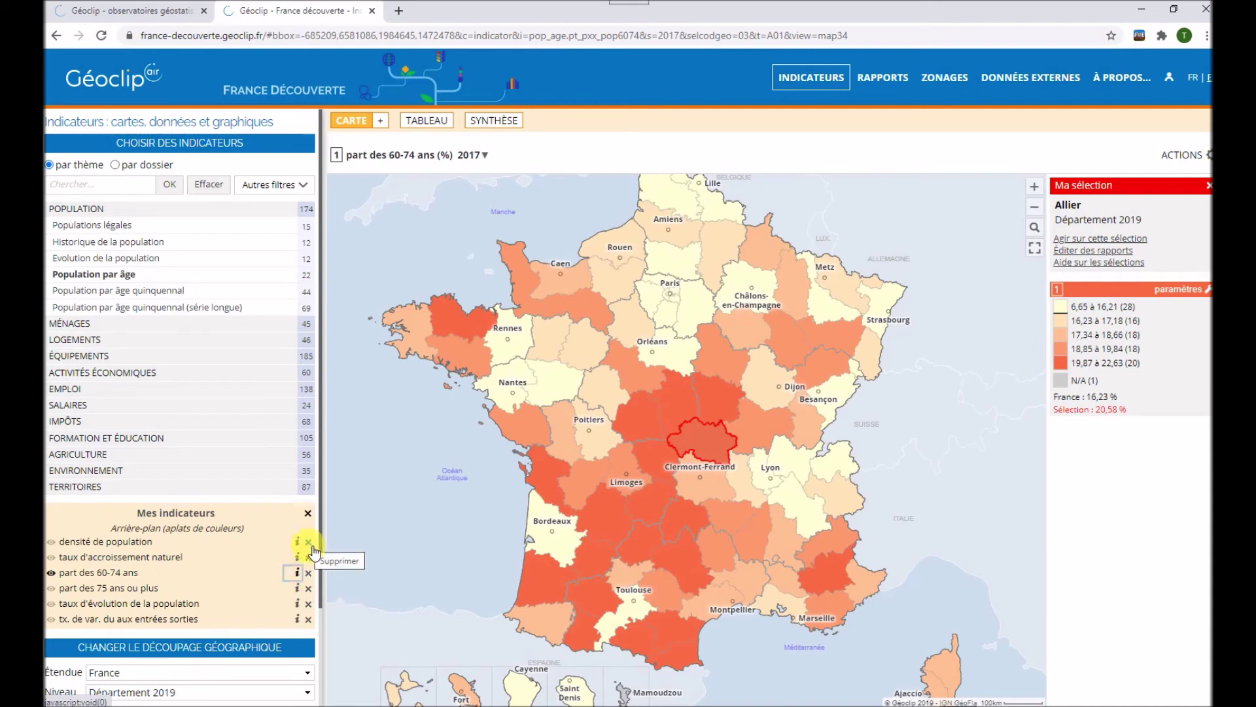
- Remove all six indicators from Mes indicateurs, from tx. de var. du aux entrées sorties through densité de population, leaving the map blank
click(309, 620)
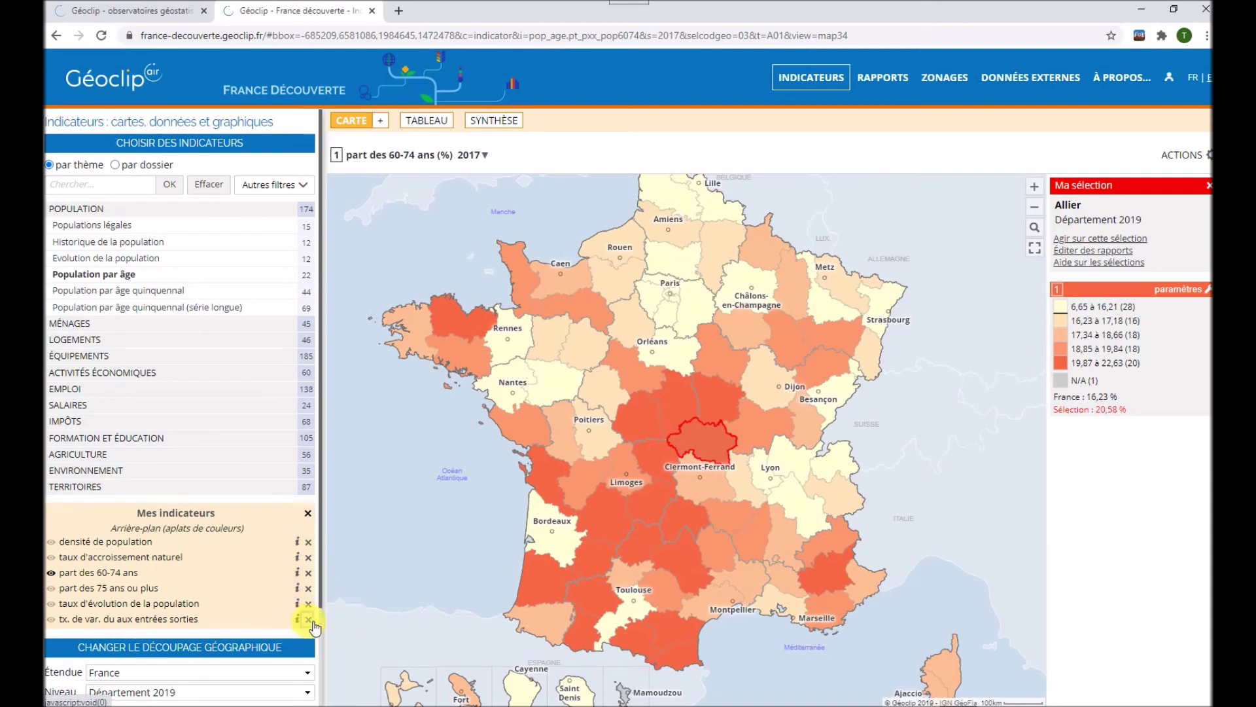
click(308, 603)
click(309, 588)
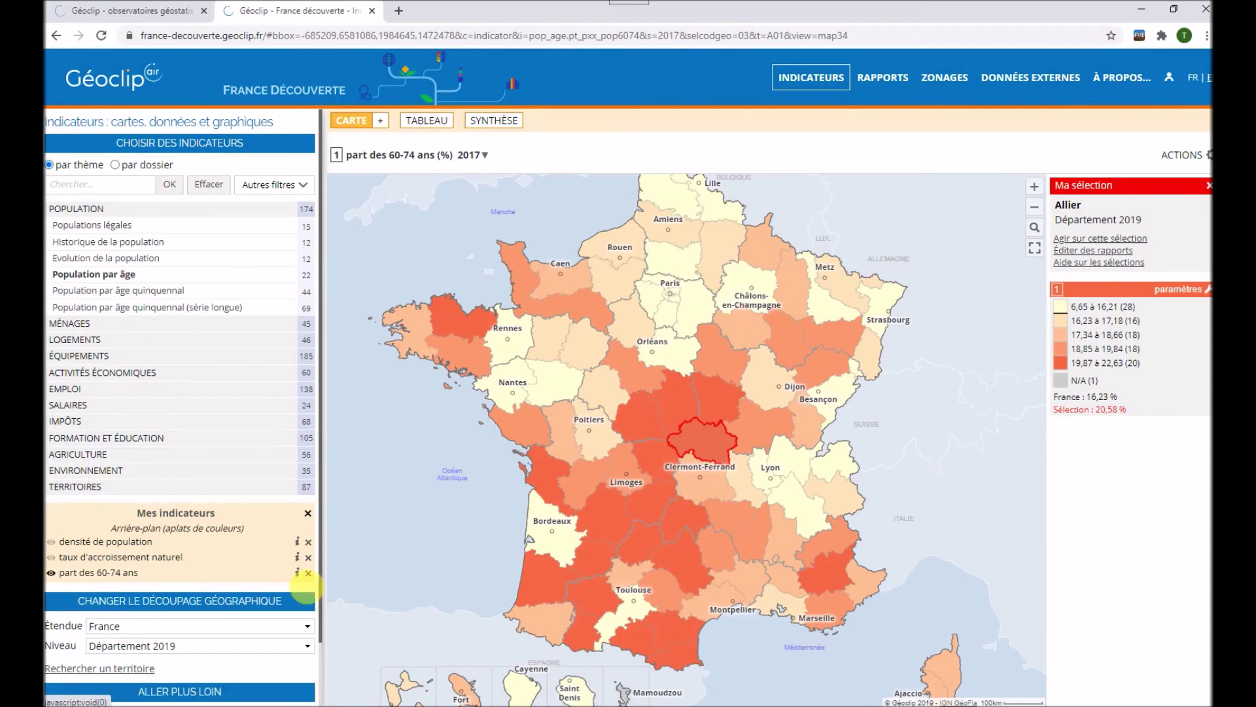
click(309, 572)
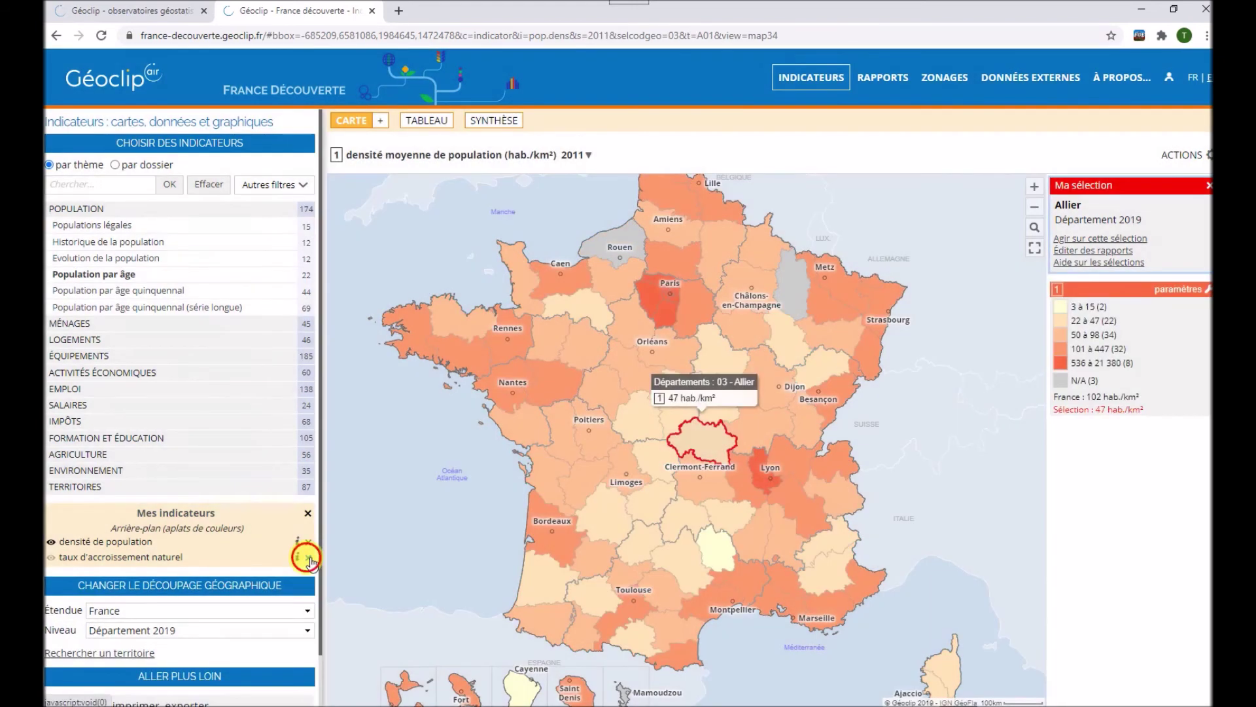
click(308, 556)
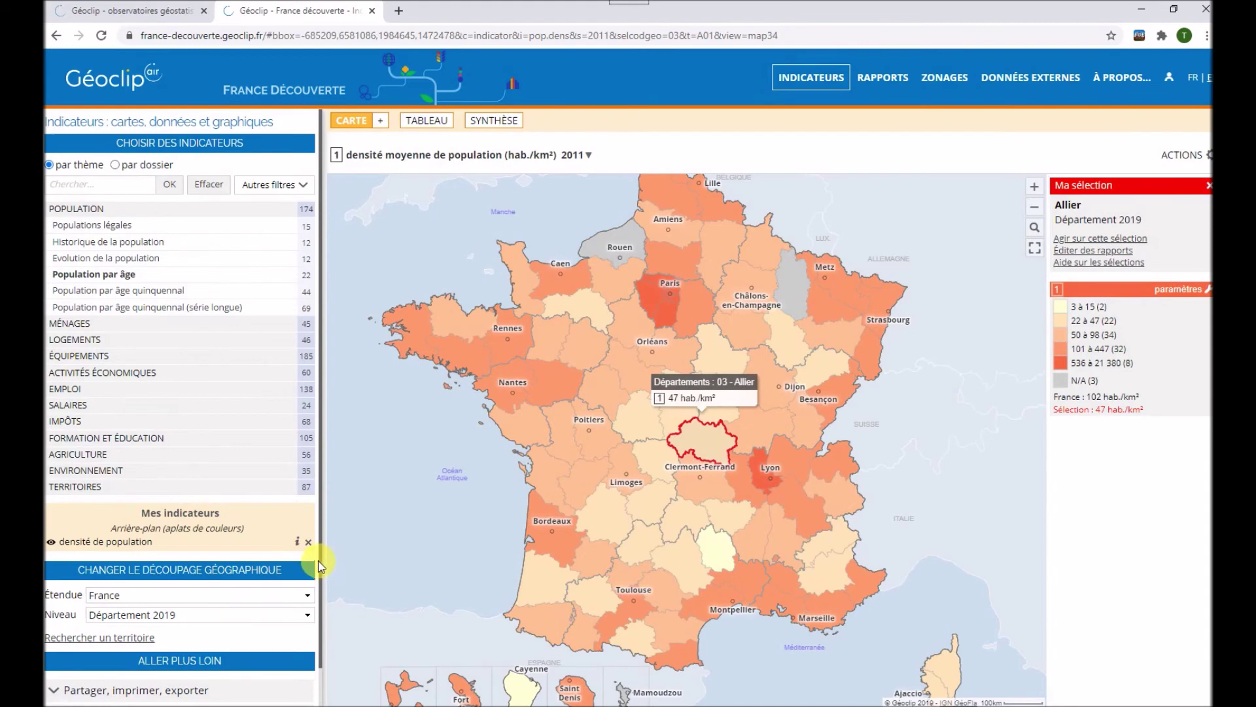
click(309, 543)
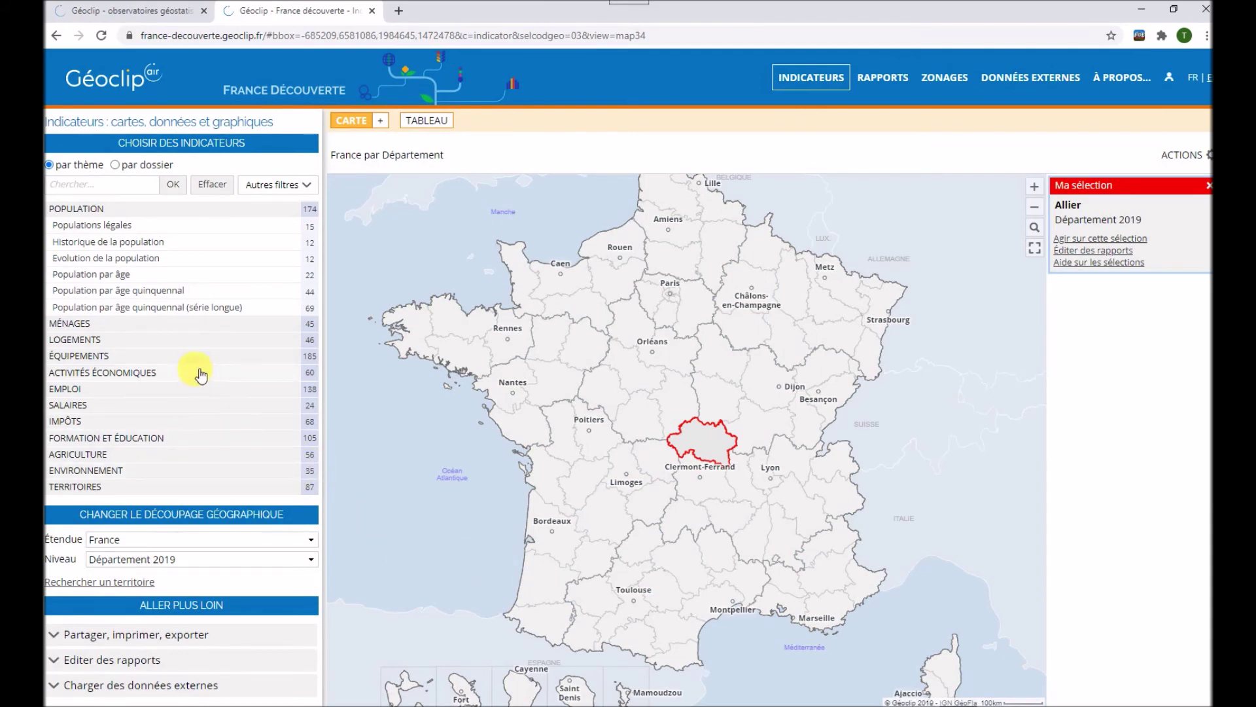
- Browse the Activités économiques and Emploi themes, and map the orientation technico-économique indicator from the Agriculture theme
click(152, 372)
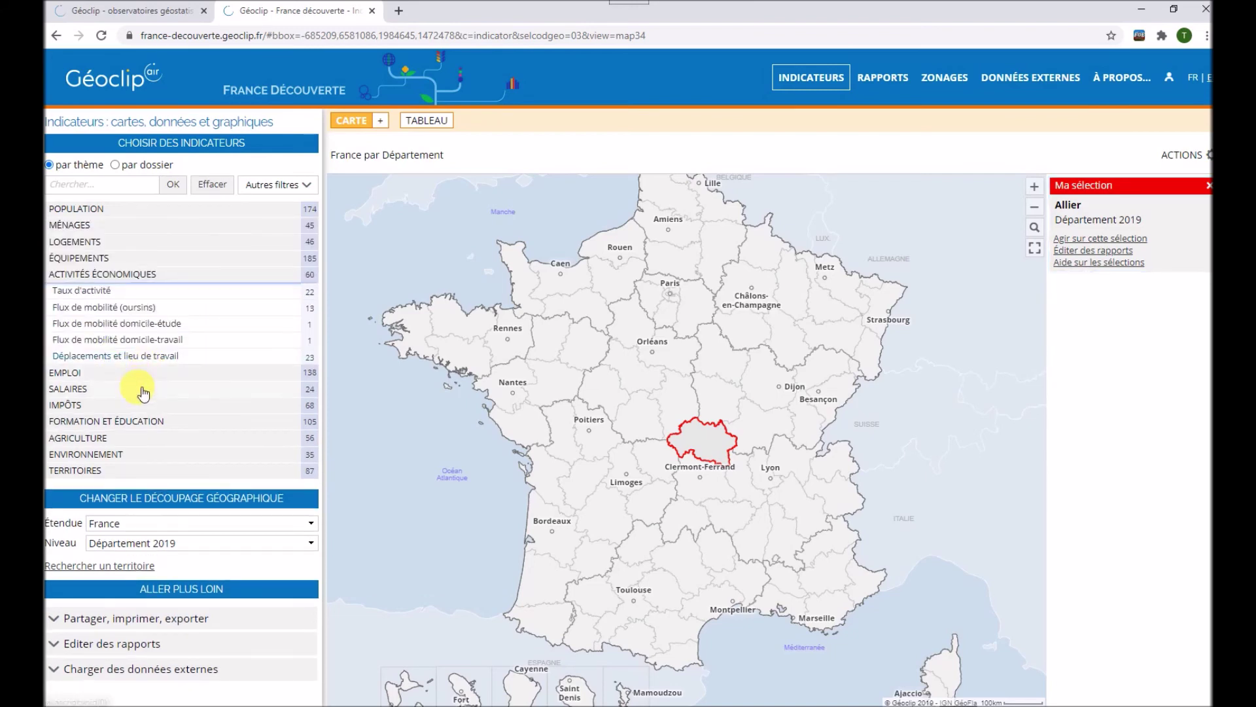
click(86, 378)
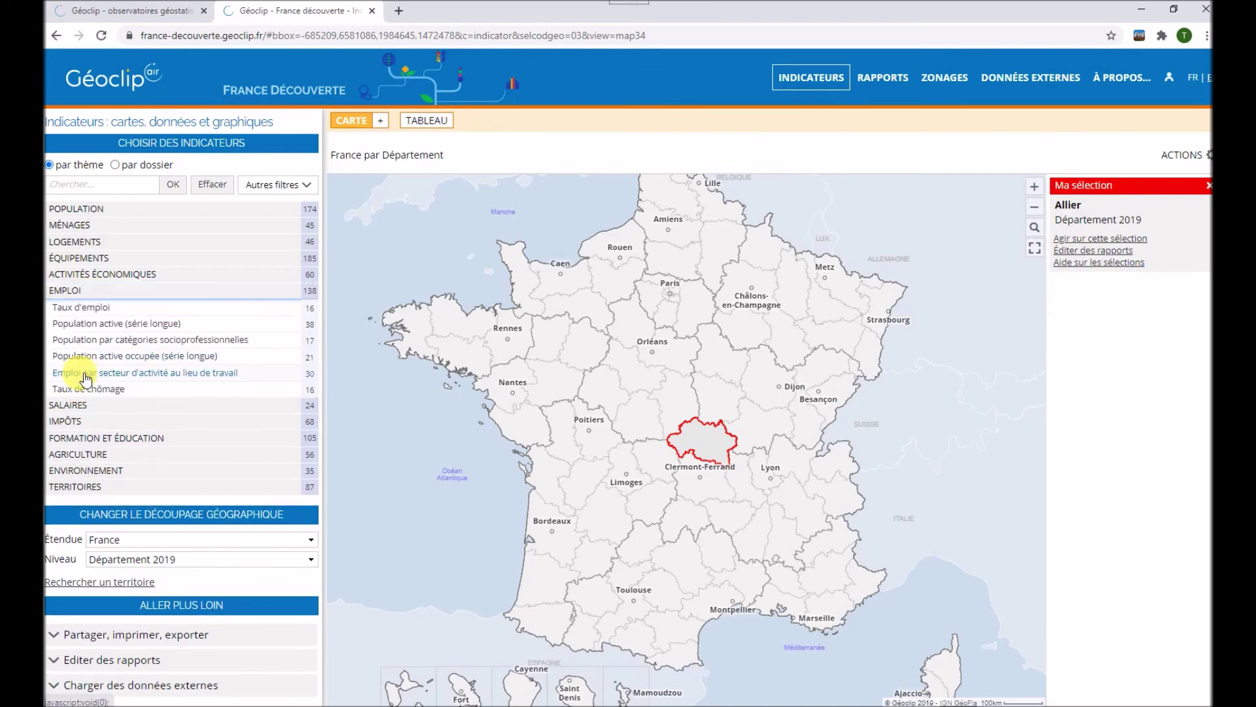
click(112, 455)
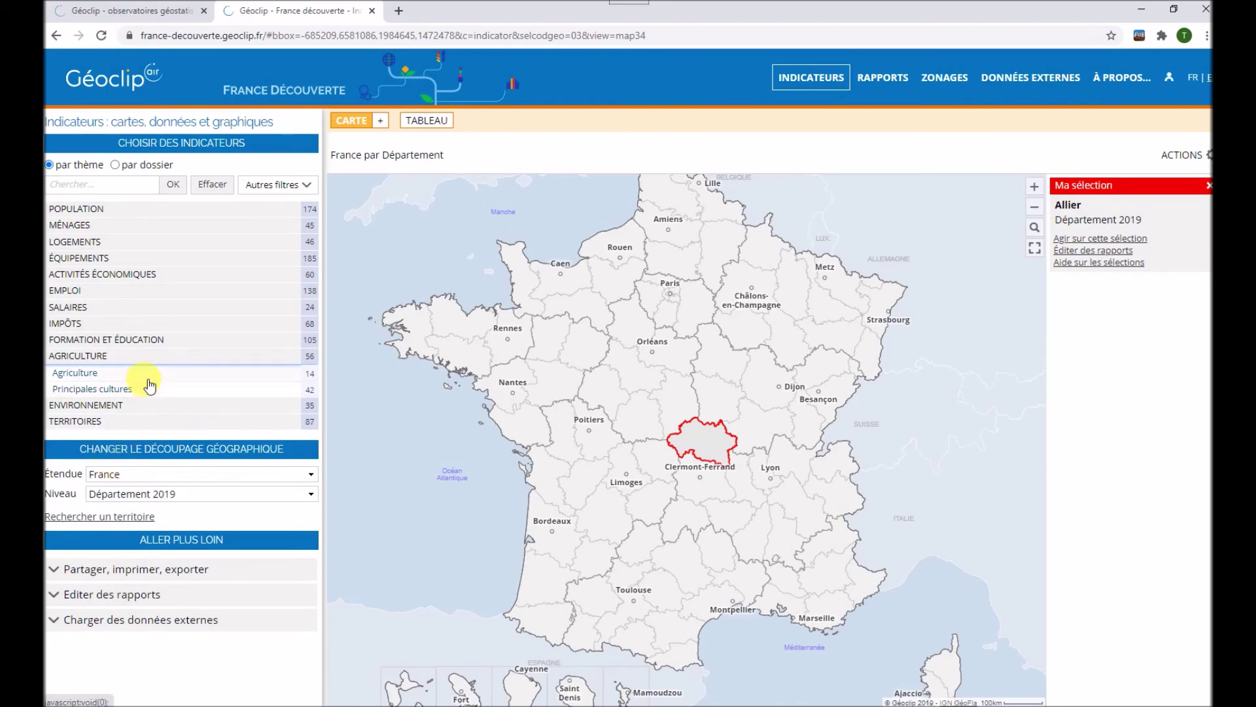
click(88, 378)
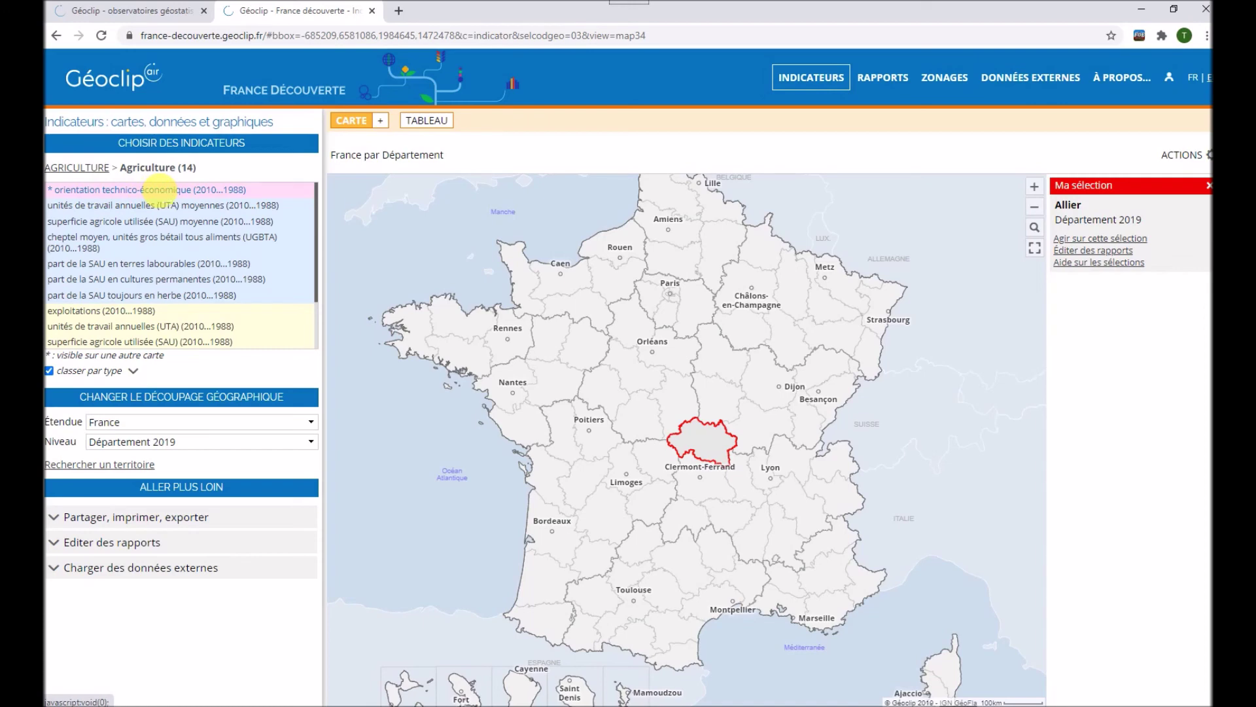
click(160, 190)
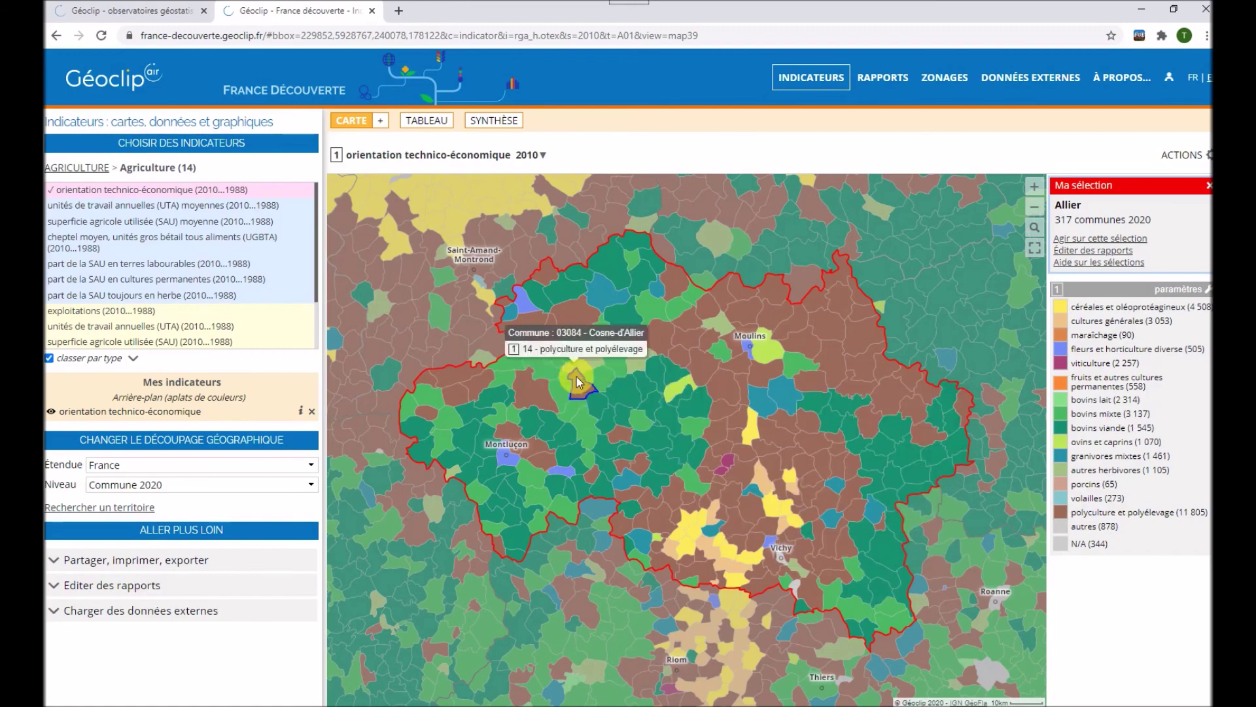
- Examine the orientation technico-économique of communes in Allier and compare it with the surrounding regions at wider map scales
click(694, 477)
scroll(695, 482, down, 1)
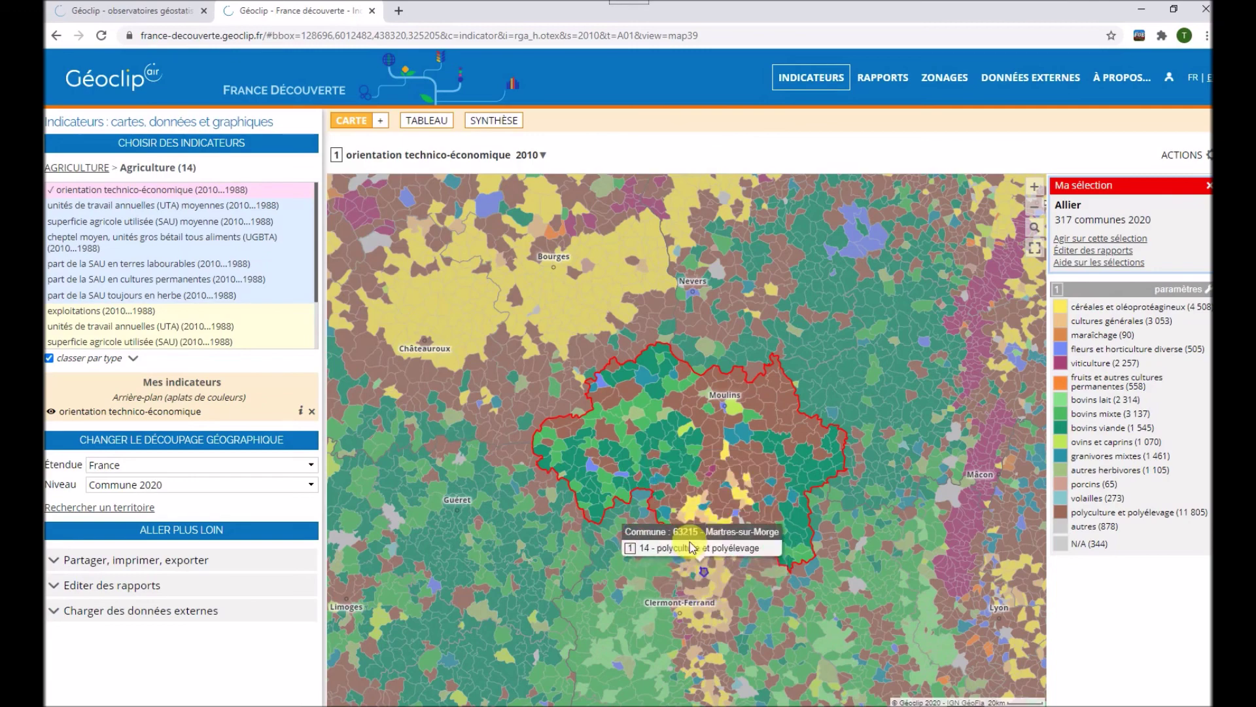
click(647, 433)
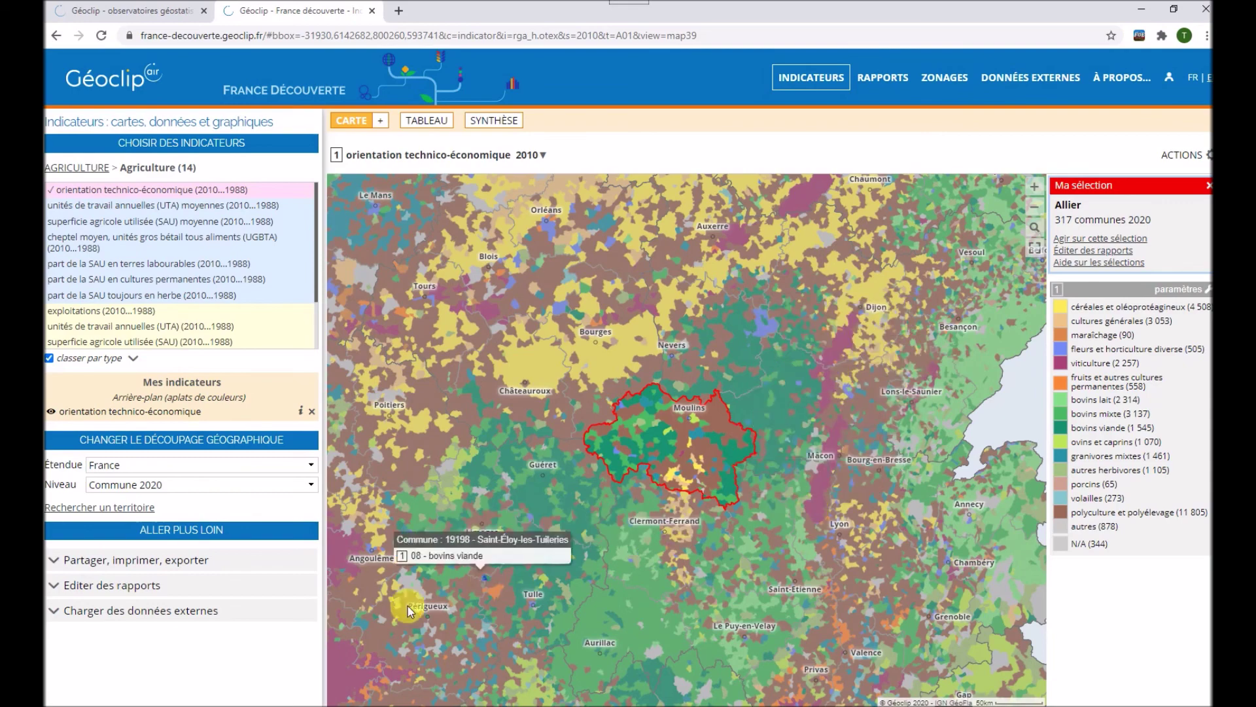
scroll(508, 530, down, 1)
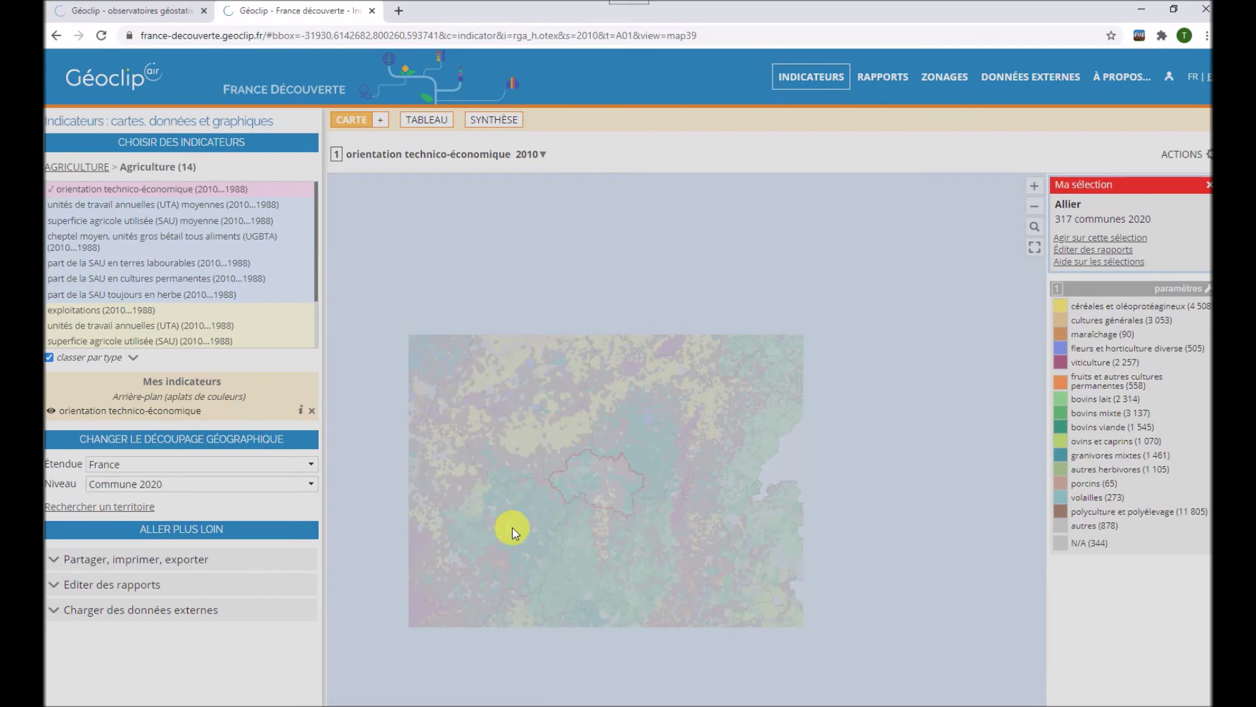